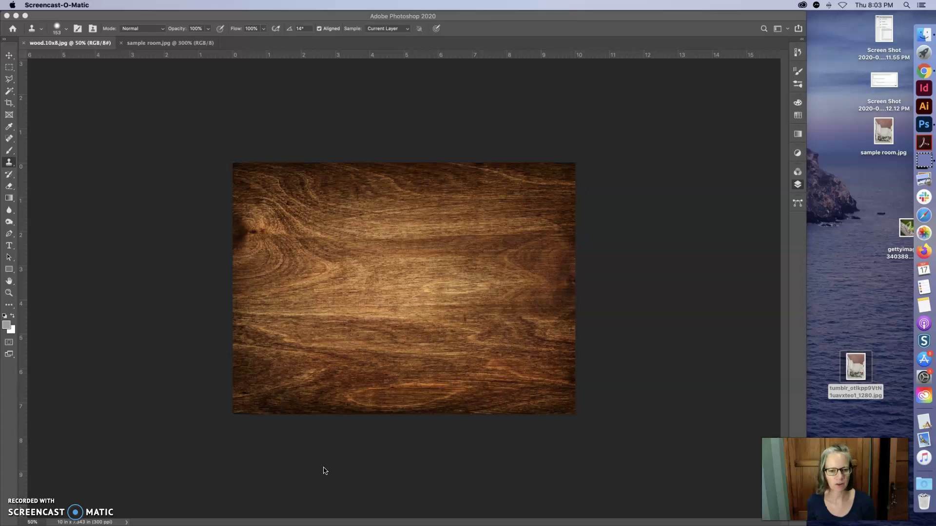
Step: Show the Layers panel next to the wood.10x8.jpg texture
click(326, 466)
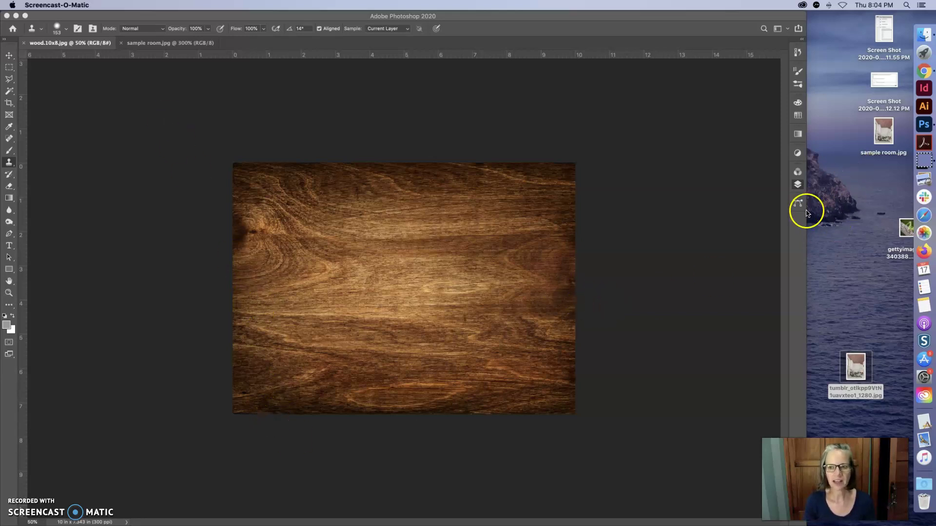
Step: Convert the locked Background layer into an editable Layer 0
click(797, 185)
mouse_move(727, 223)
mouse_down()
mouse_move(717, 229)
mouse_move(732, 225)
mouse_up()
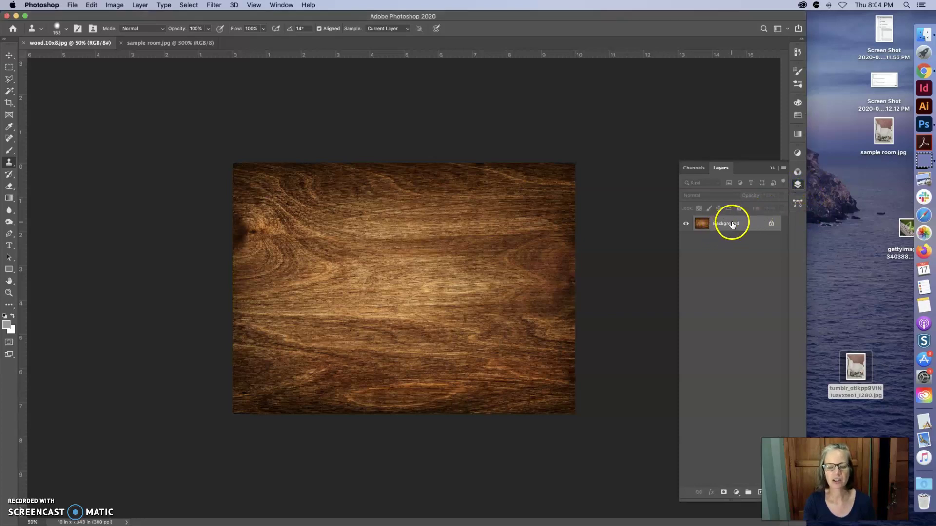
double_click(732, 224)
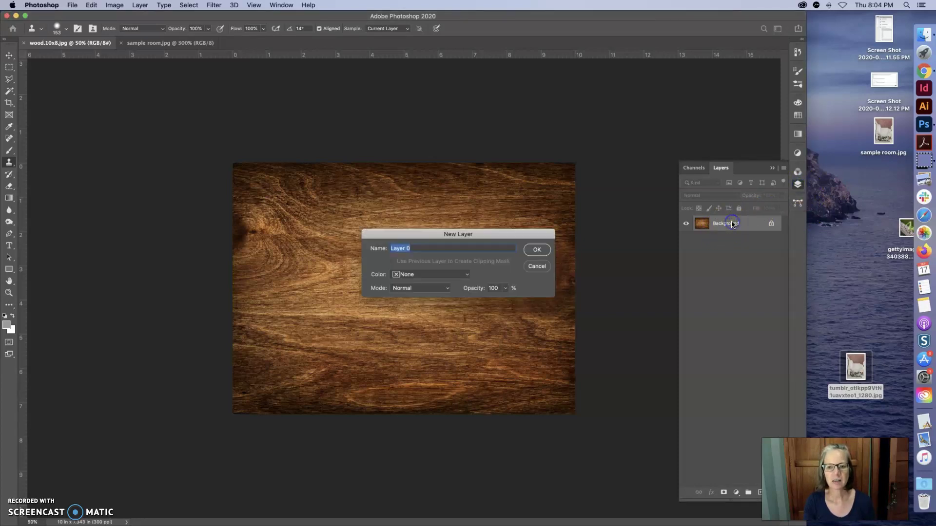
click(545, 249)
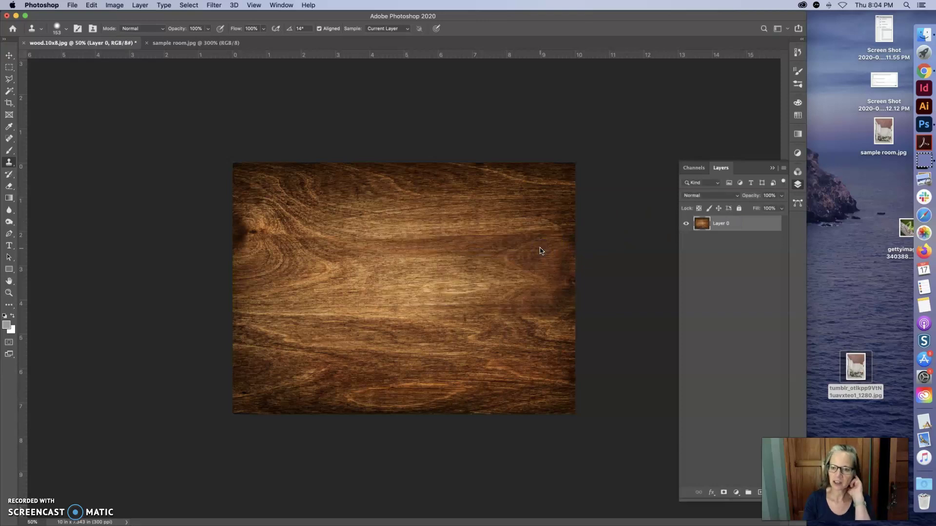
Step: Test-delete a rectangular selection of wood, undo it, and clear the selection
click(10, 70)
drag(423, 190, 479, 278)
key(Delete)
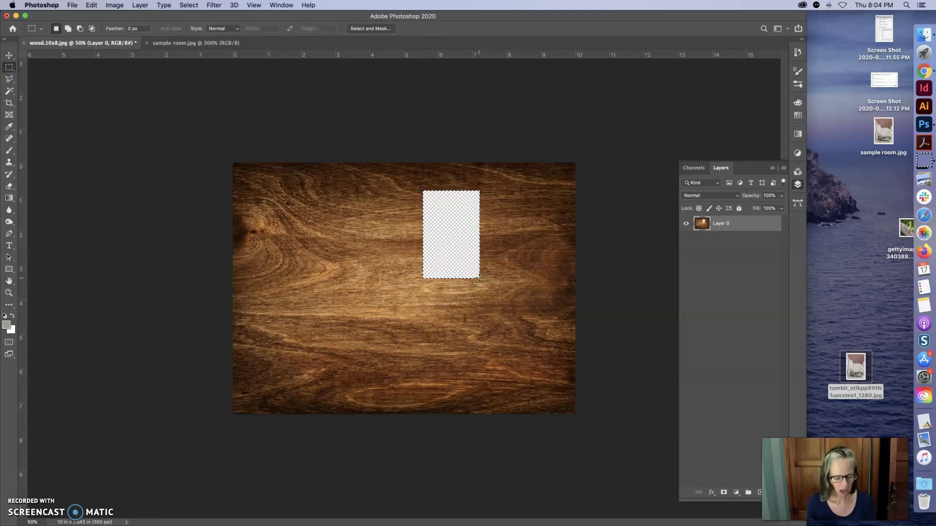
key(super+z)
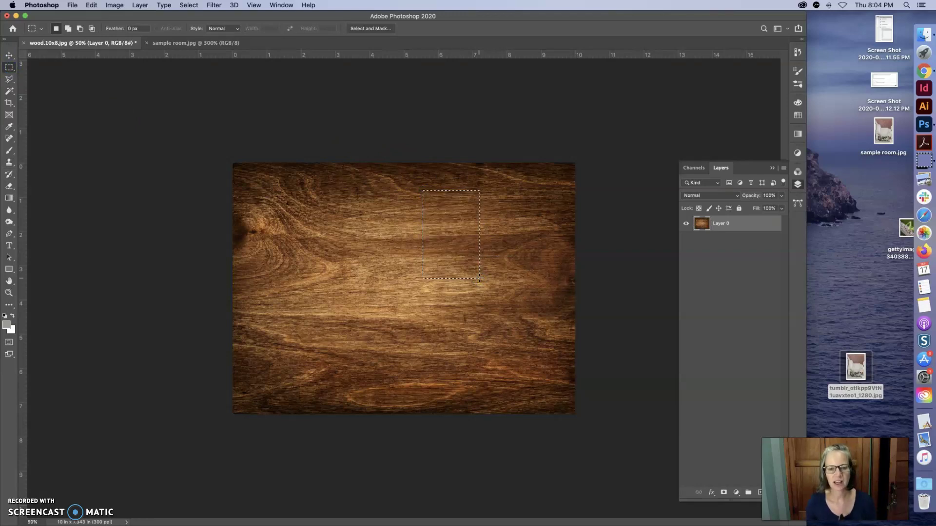
drag(608, 95, 585, 121)
click(573, 149)
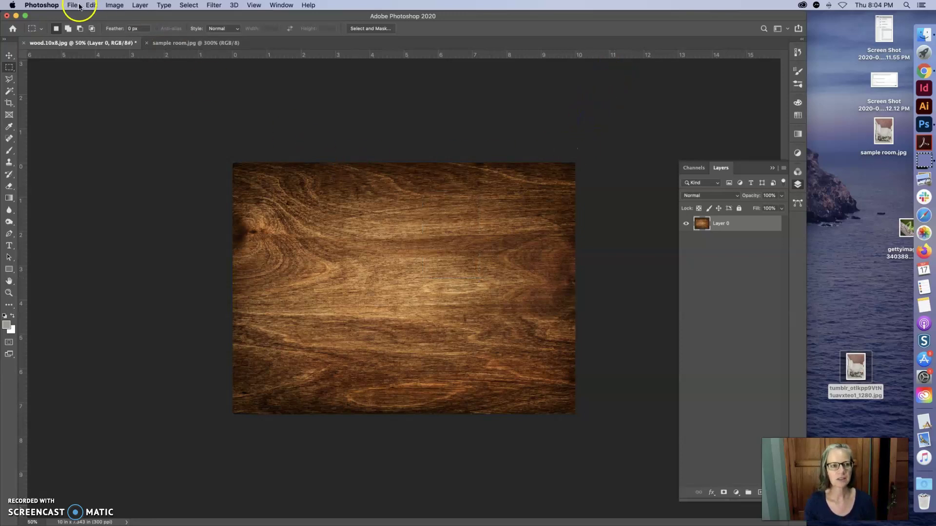
Step: Resize the canvas to 30 × 22 inches, then undo the change
click(115, 5)
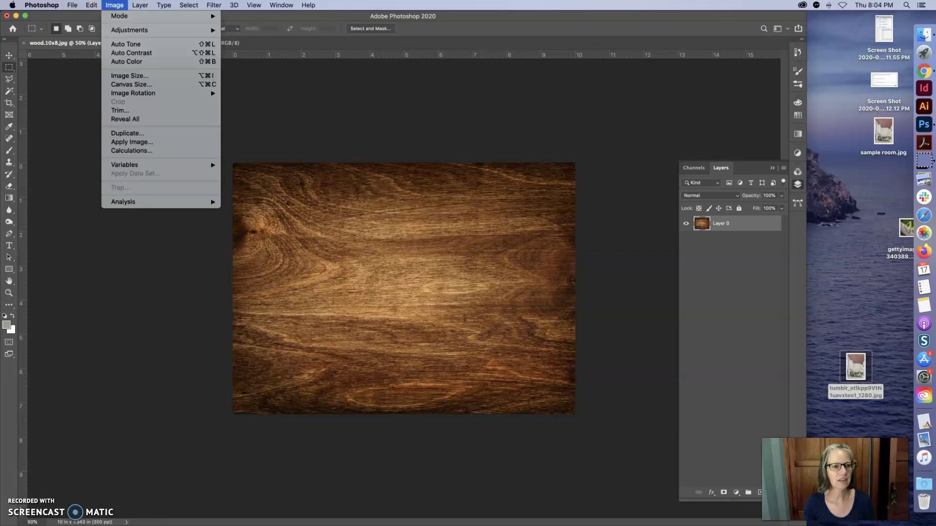
click(120, 76)
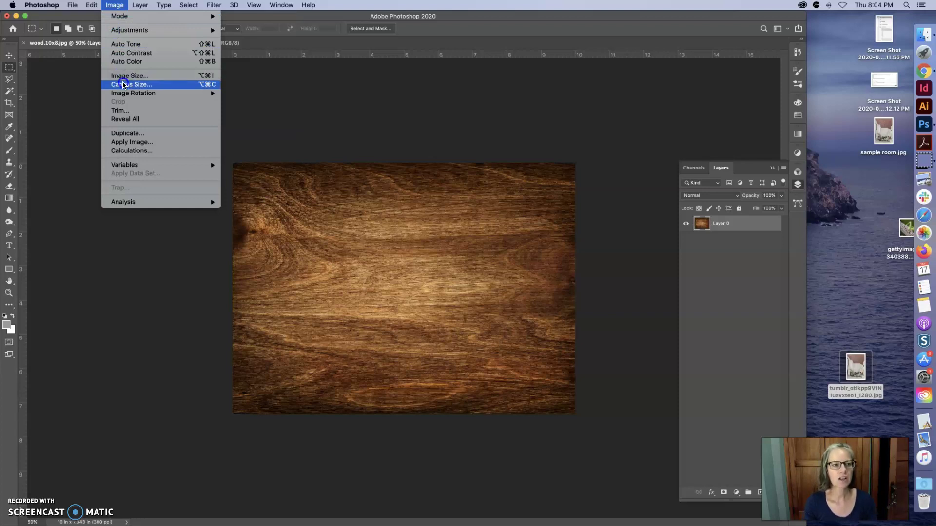
click(123, 85)
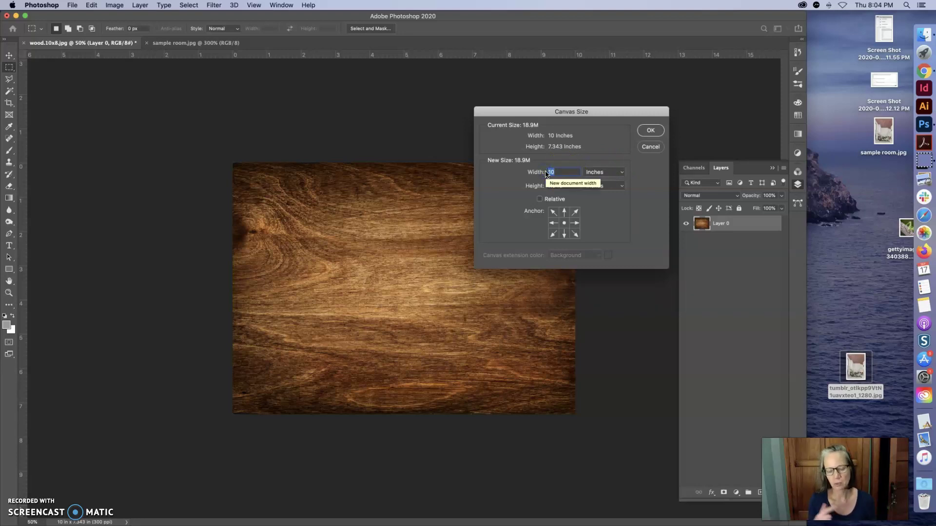
text(3)
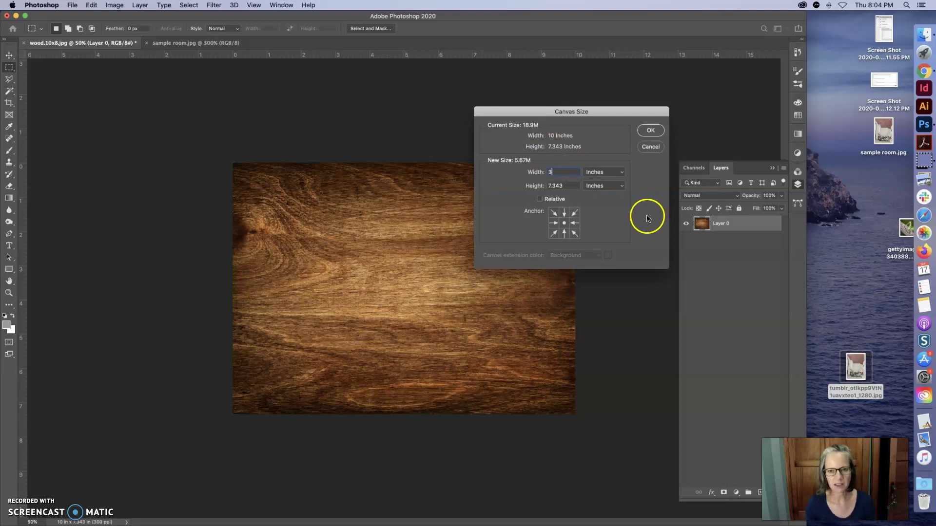
text(0)
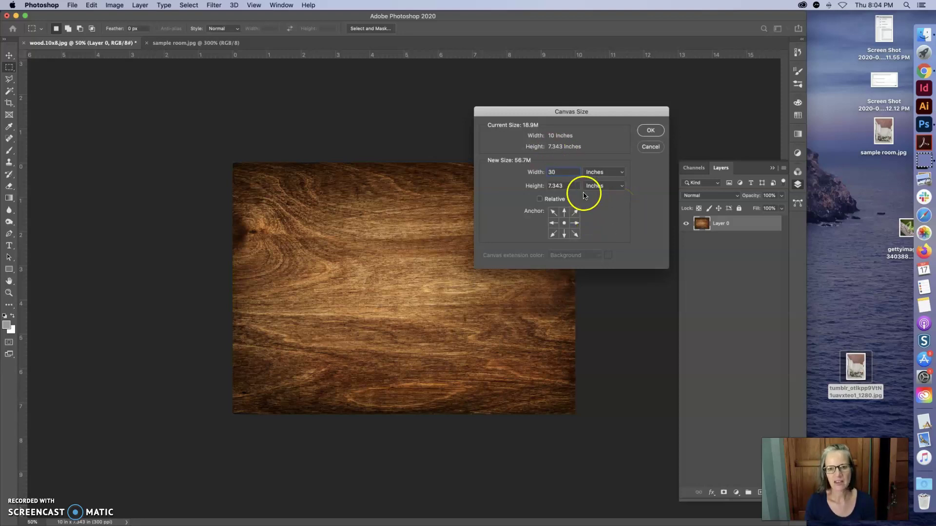
drag(569, 186, 545, 186)
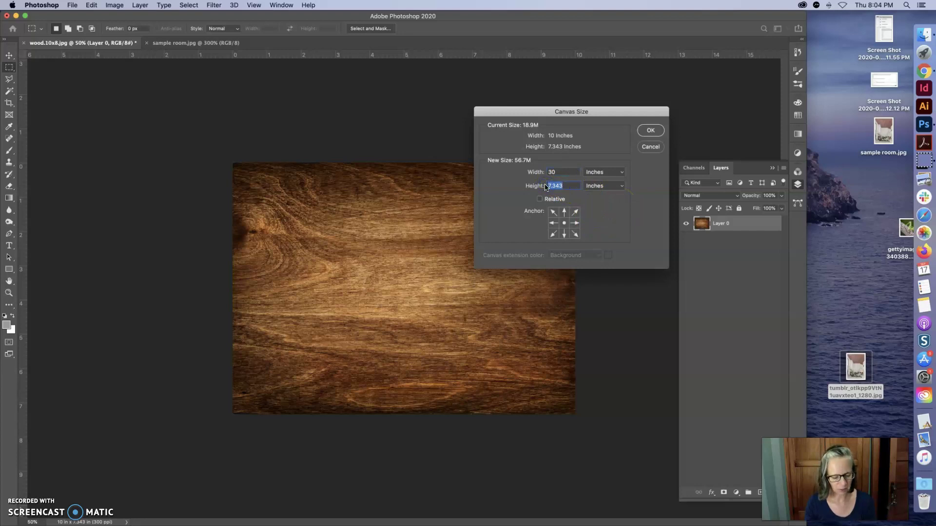
text(22)
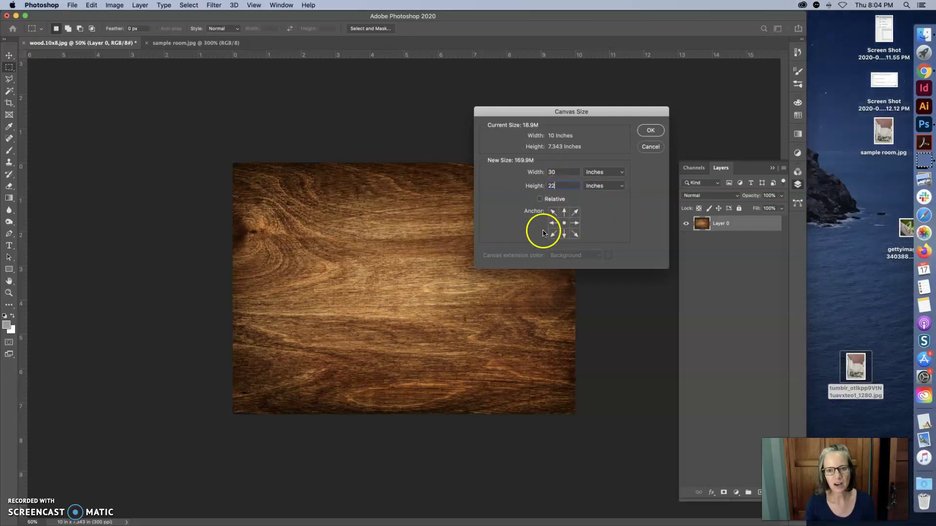
click(652, 131)
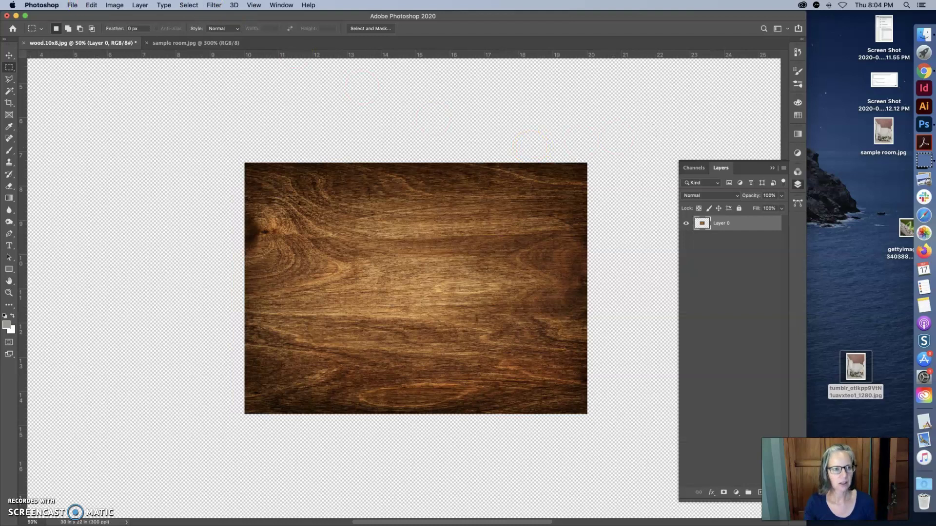
key(super+z)
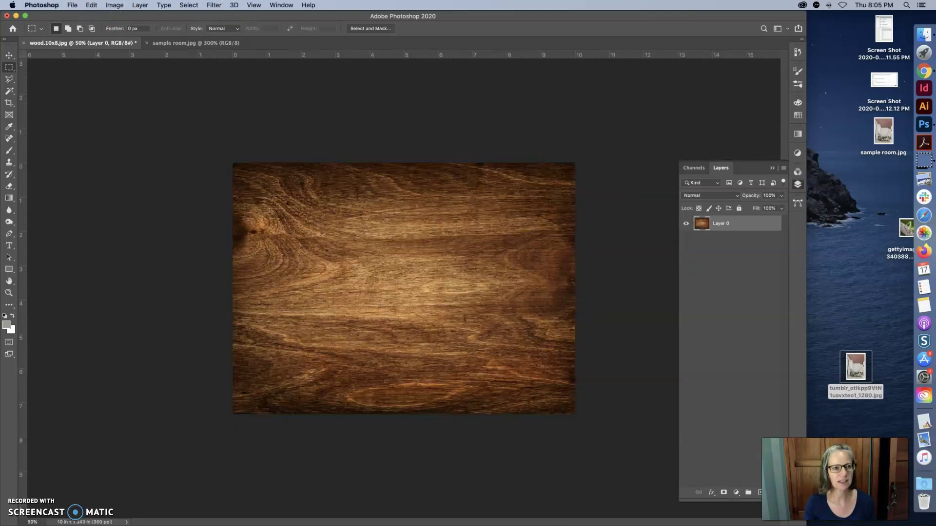
Step: Enlarge the canvas to 30 × 22 inches with the bottom-left anchor
click(109, 6)
click(137, 86)
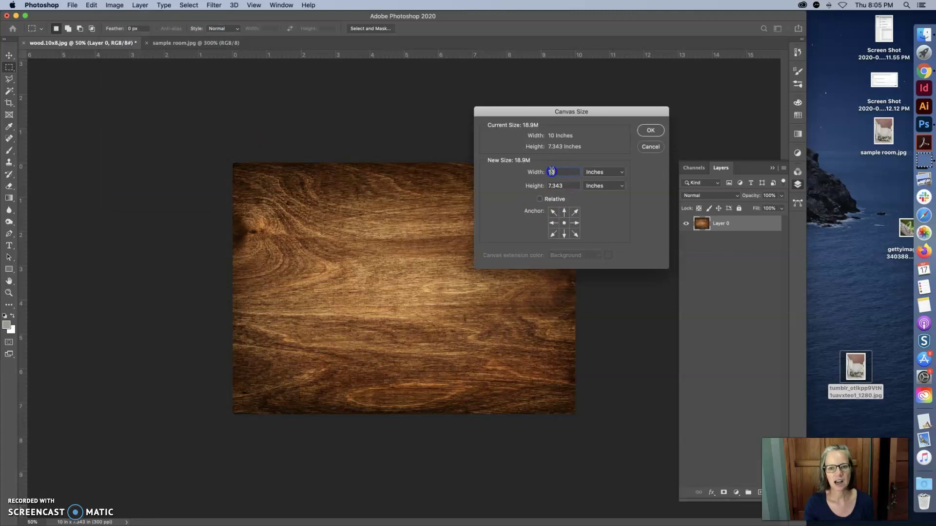
text(30)
double_click(560, 185)
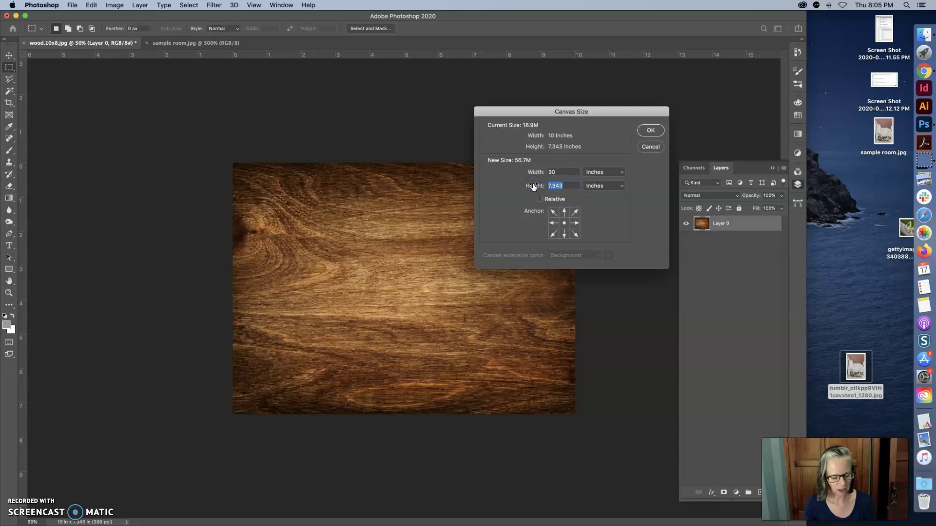
text(22)
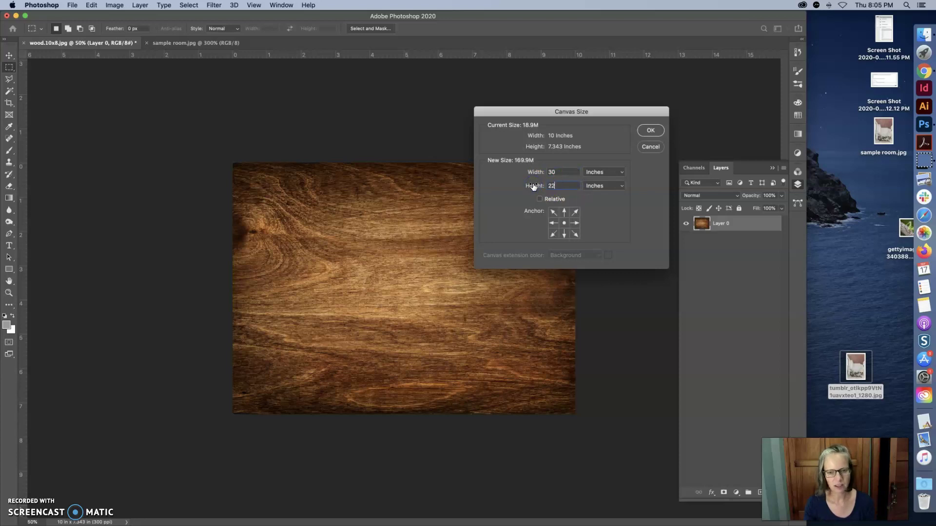
click(553, 234)
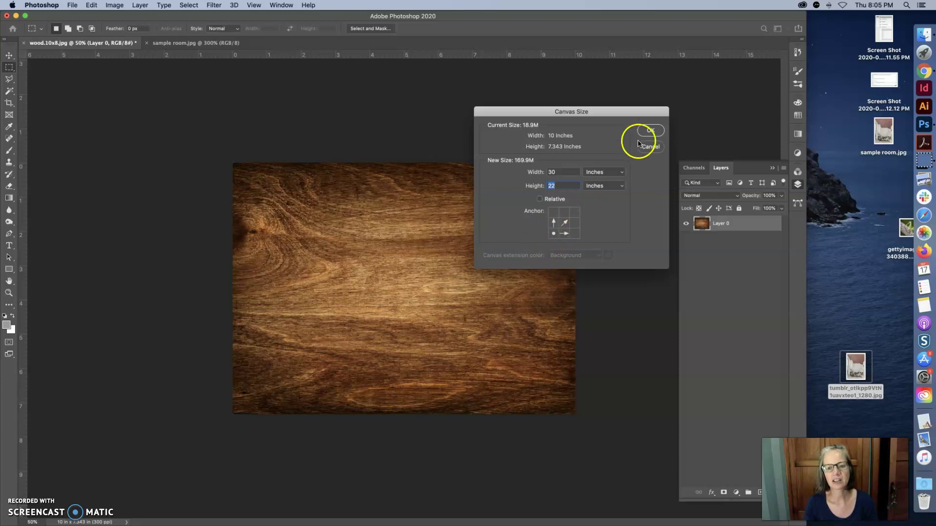
click(649, 130)
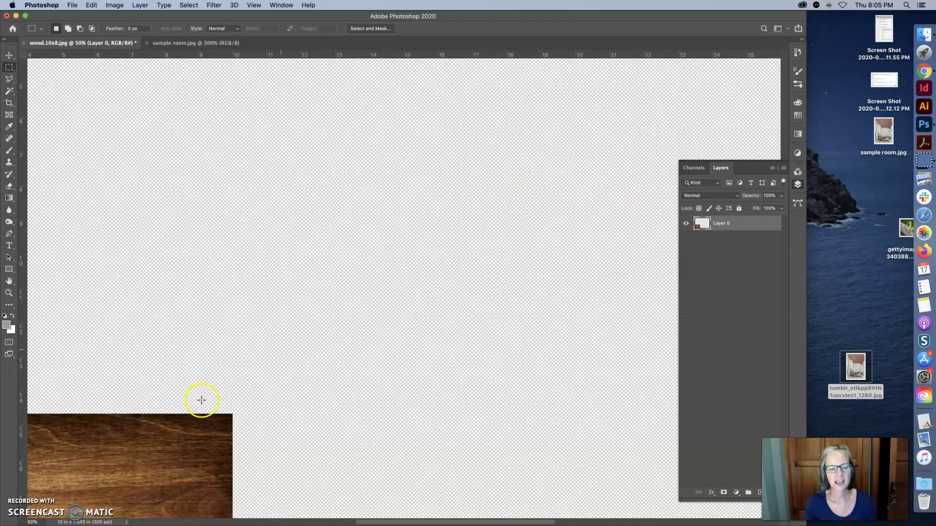
Step: Copy the whole wood image and paste it as a new layer
alt+click(251, 413)
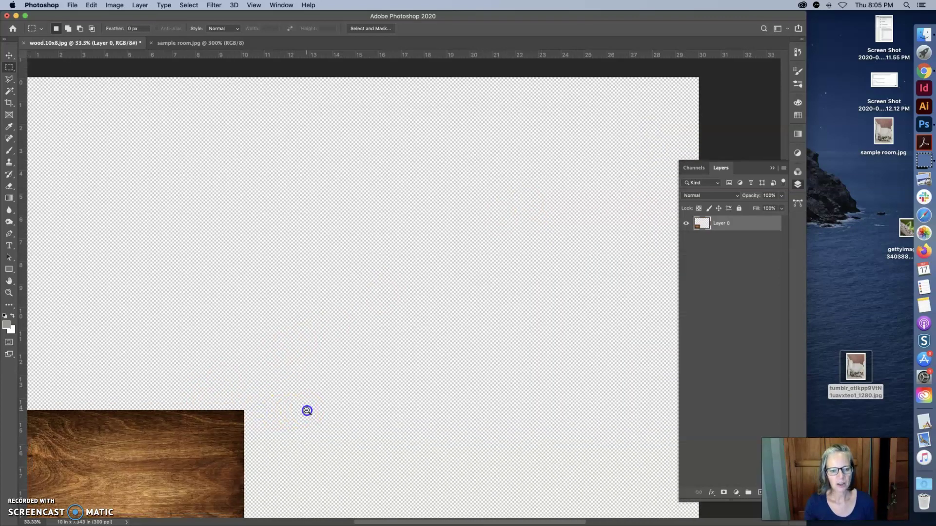
alt+click(306, 411)
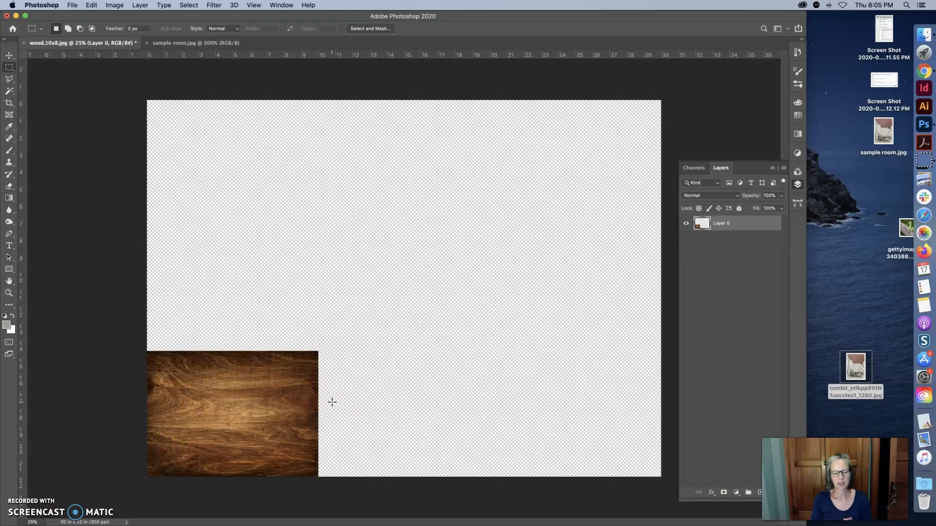
key(super+a)
key(super+c)
key(super+v)
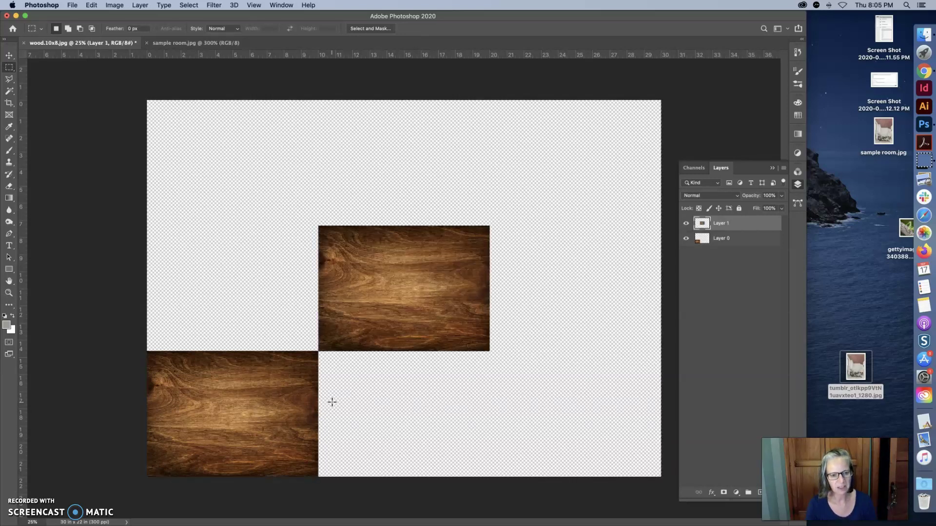
Step: Move the pasted board into place beside the first board
click(467, 321)
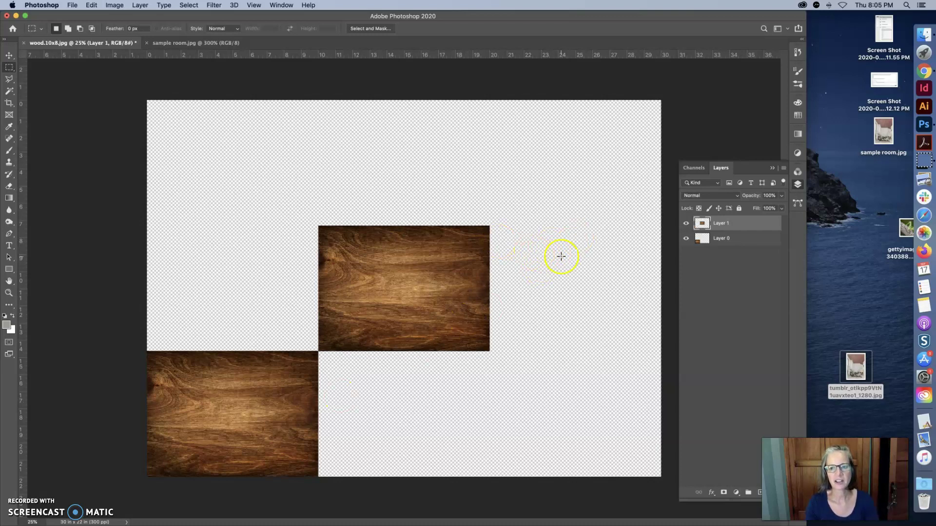
click(745, 228)
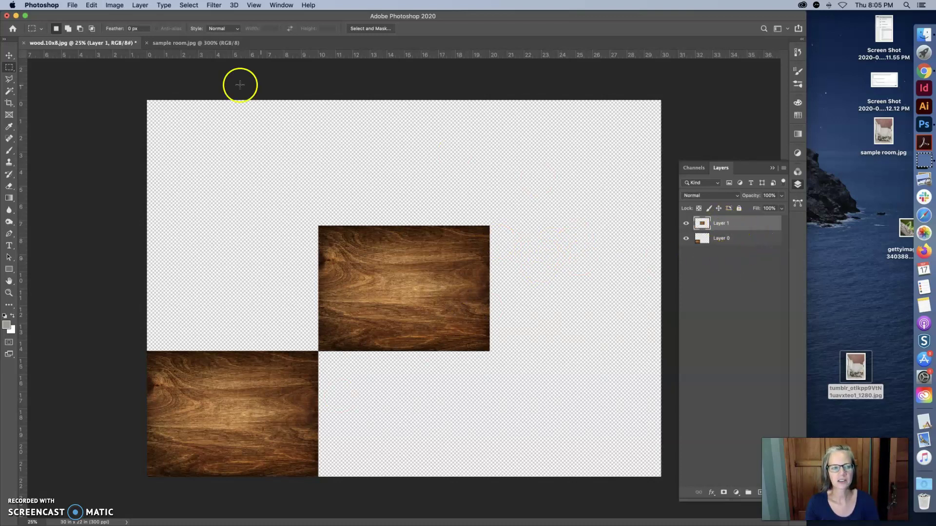
click(14, 55)
drag(387, 292, 388, 419)
Step: Merge the second board down into Layer 0 as one long plank
super+click(324, 403)
super+click(338, 406)
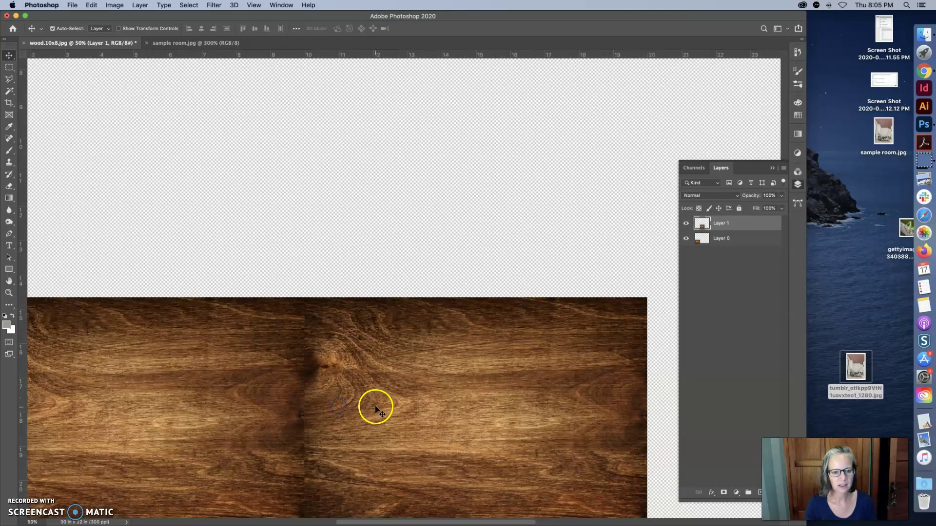
scroll(376, 408, down, 10)
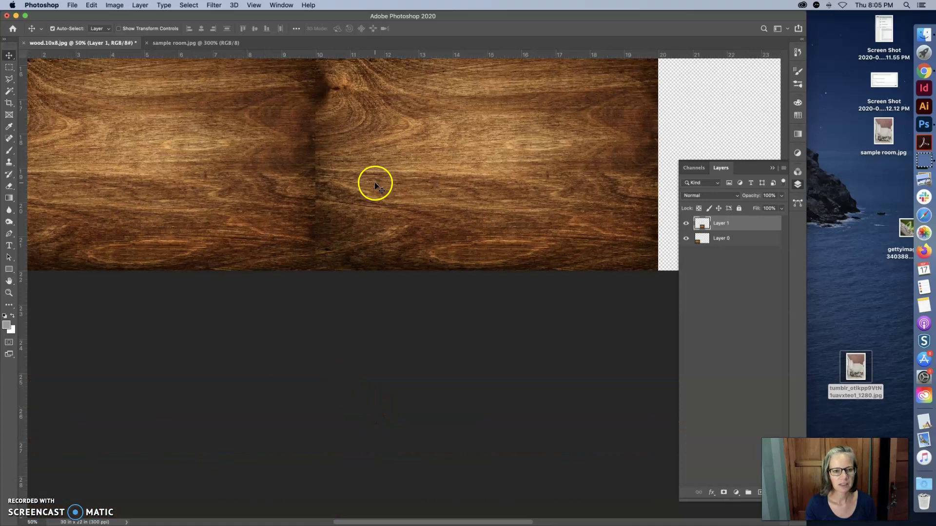
scroll(372, 190, left, 4)
scroll(428, 195, up, 1)
scroll(427, 195, up, 1)
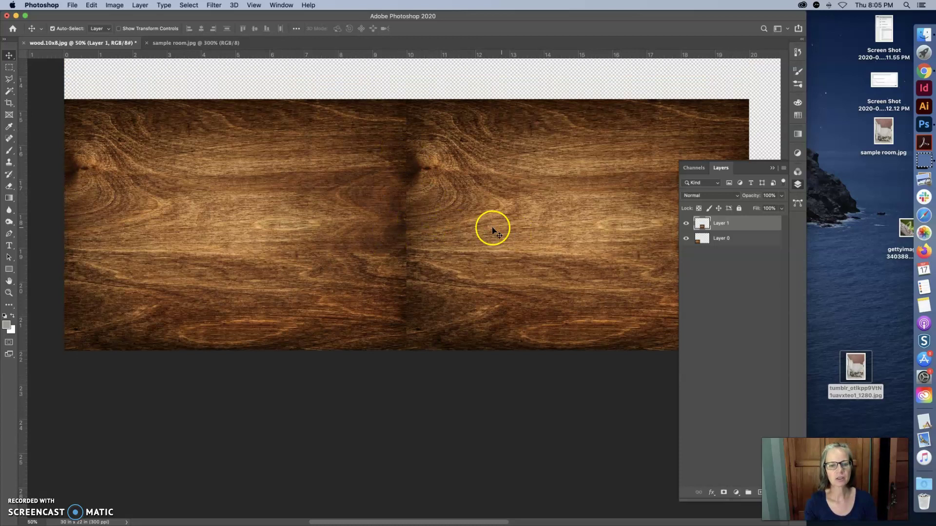
click(141, 5)
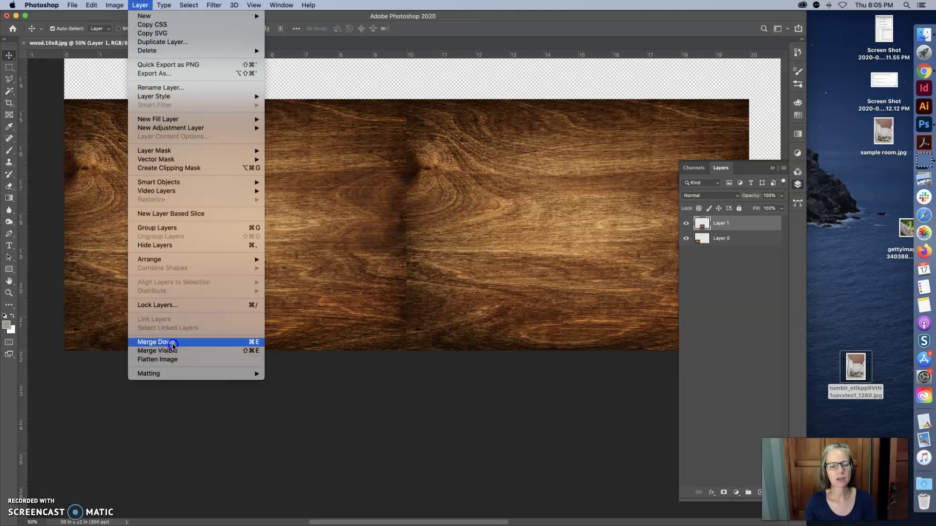
click(173, 343)
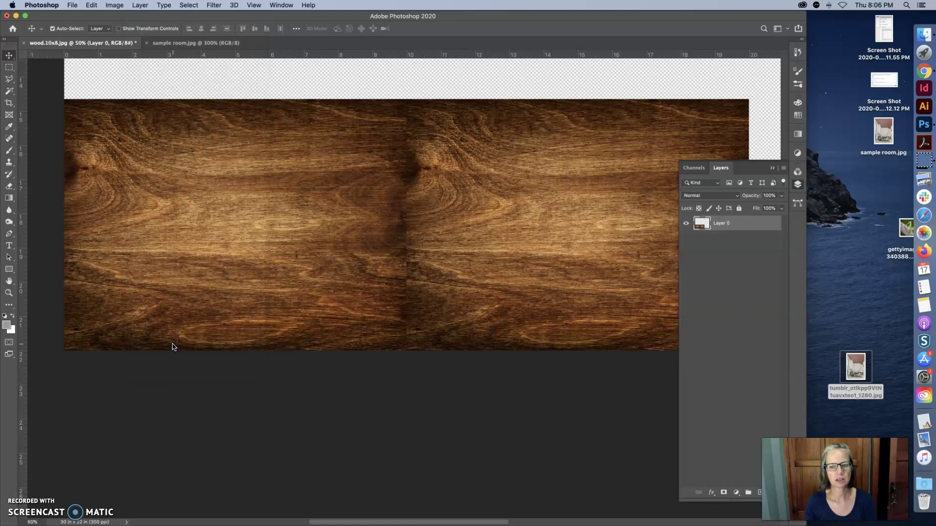
Step: Hide the Layers panel and select the Clone Stamp tool from the stamp flyout
click(165, 119)
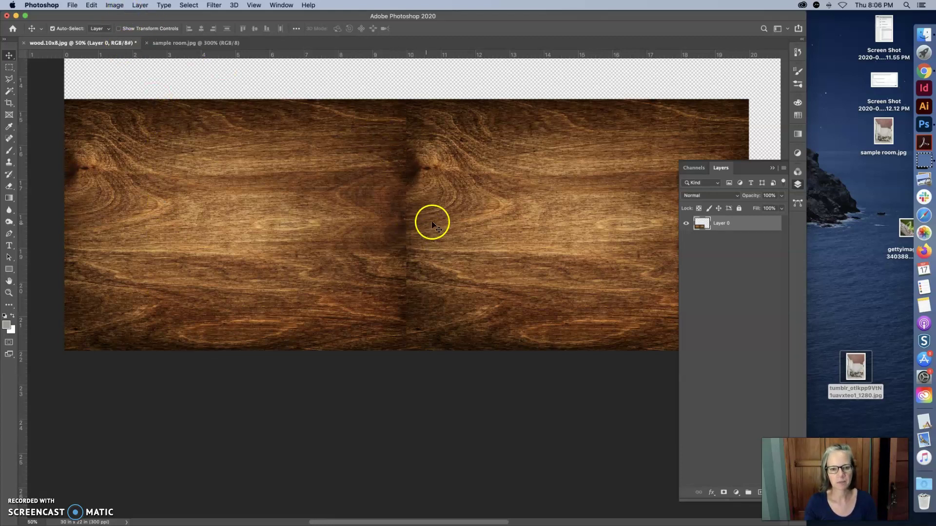
click(772, 169)
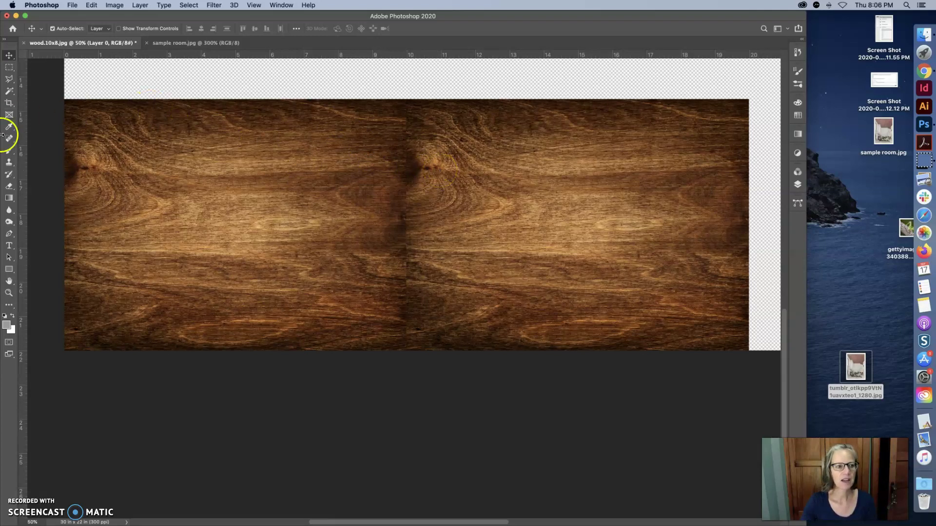
click(9, 164)
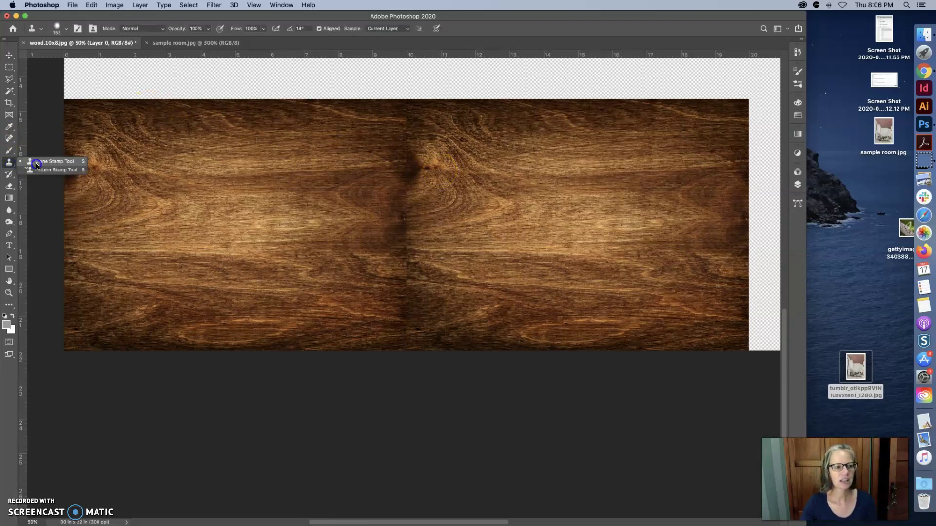
click(47, 161)
mouse_move(9, 163)
mouse_down()
mouse_move(41, 172)
mouse_move(49, 161)
mouse_up()
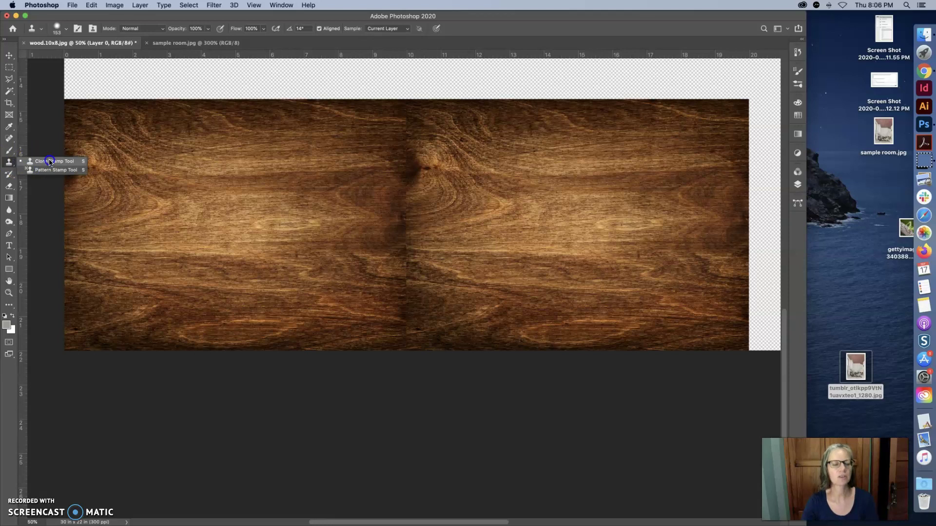
click(50, 161)
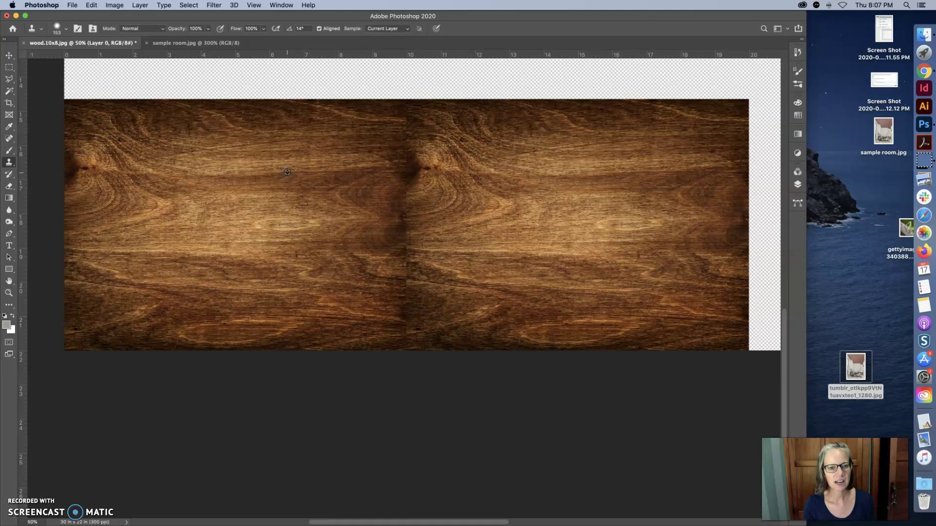
drag(403, 169, 411, 169)
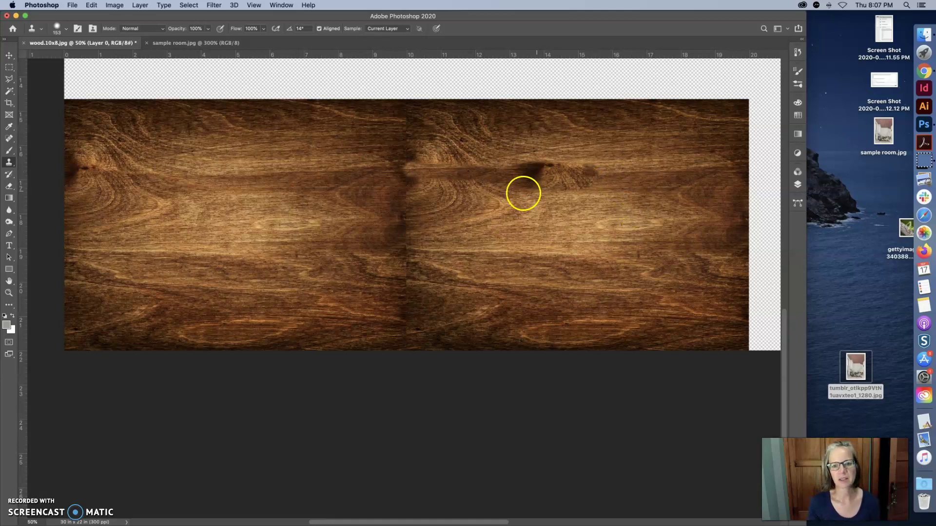
click(514, 198)
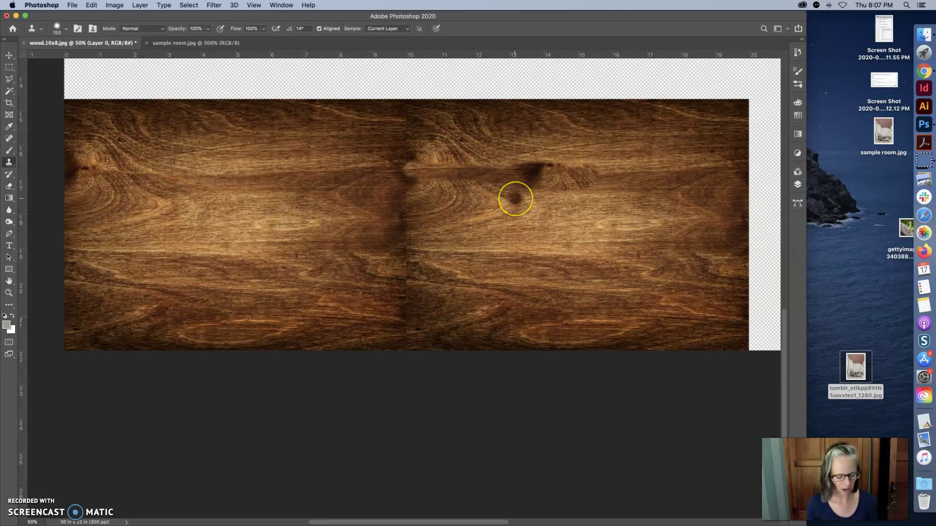
key(super+z)
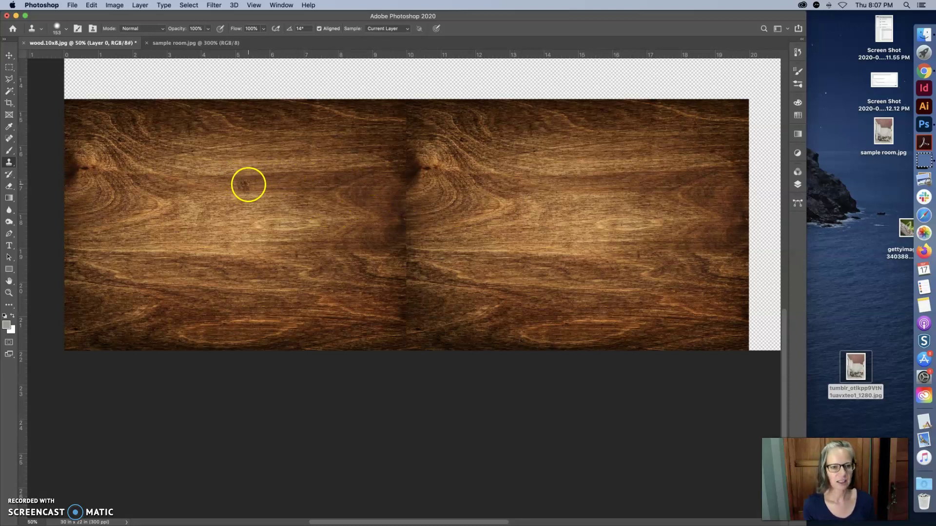
Step: Paint cloned wood grain back and forth over the centre seam around the knot
drag(356, 185, 434, 173)
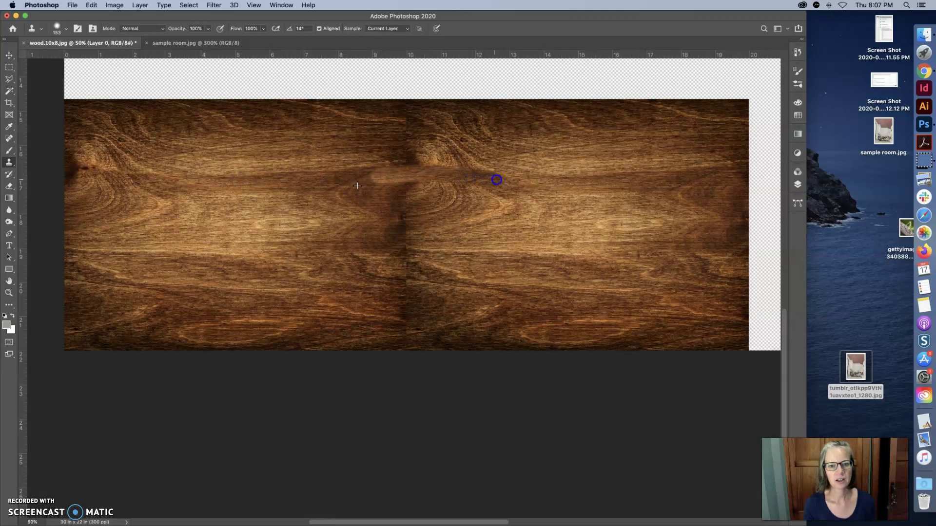
mouse_move(533, 213)
mouse_down()
mouse_move(403, 203)
mouse_move(282, 211)
mouse_move(349, 190)
mouse_move(441, 184)
mouse_move(502, 195)
mouse_move(325, 194)
mouse_move(385, 173)
mouse_move(552, 177)
mouse_move(543, 194)
mouse_move(497, 182)
mouse_move(580, 185)
mouse_move(557, 185)
mouse_up()
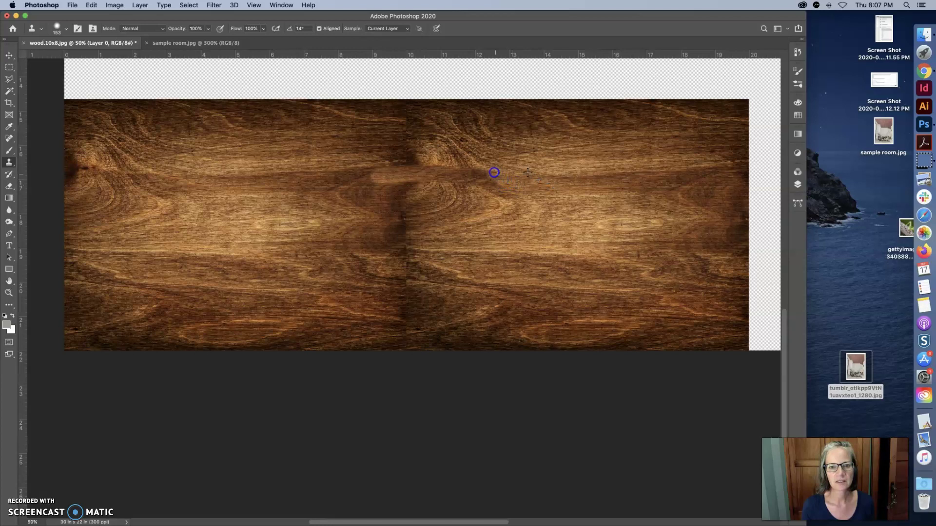
mouse_move(508, 163)
mouse_down()
mouse_move(535, 178)
mouse_move(469, 162)
mouse_move(540, 193)
mouse_move(587, 199)
mouse_move(338, 238)
mouse_move(458, 214)
mouse_move(383, 224)
mouse_move(489, 216)
mouse_up()
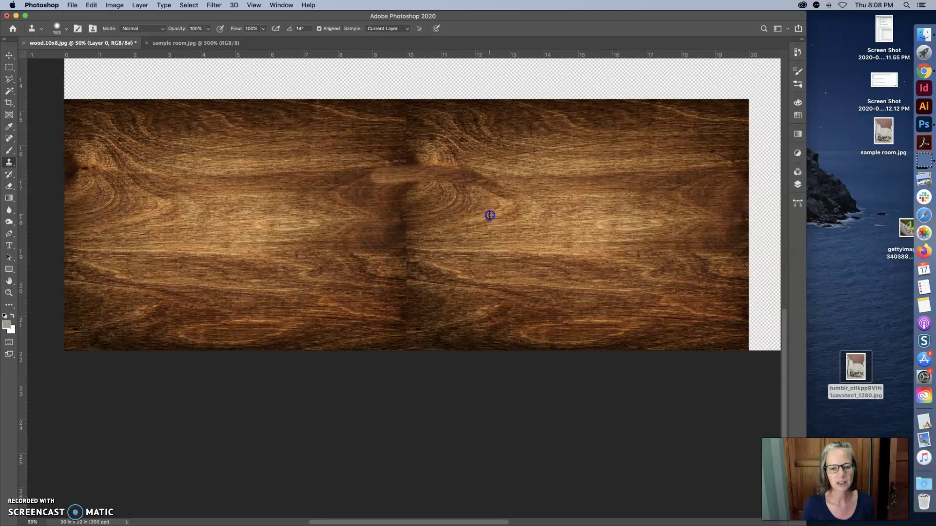
mouse_move(427, 231)
mouse_down()
mouse_move(405, 234)
mouse_move(449, 232)
mouse_move(486, 216)
mouse_move(377, 235)
mouse_up()
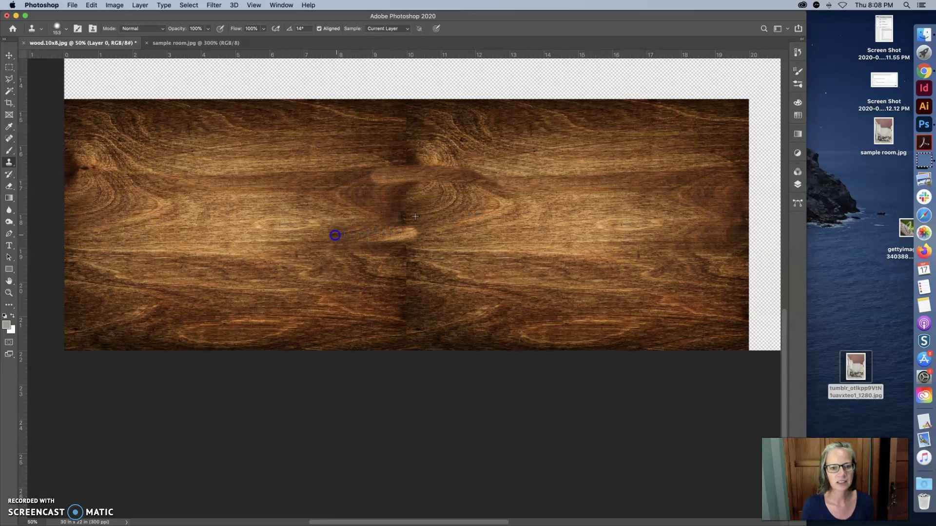
mouse_move(378, 234)
mouse_down()
mouse_move(412, 234)
mouse_move(420, 216)
mouse_move(385, 243)
mouse_move(484, 223)
mouse_move(472, 228)
mouse_move(478, 217)
mouse_move(405, 236)
mouse_move(550, 200)
mouse_move(414, 224)
mouse_move(528, 207)
mouse_move(487, 213)
mouse_up()
drag(414, 228, 414, 232)
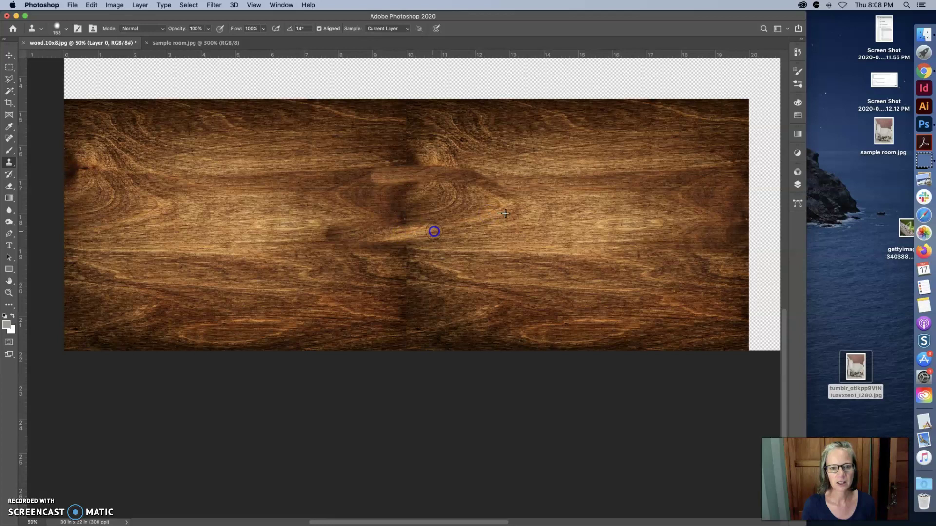
mouse_move(724, 224)
mouse_down()
mouse_move(524, 252)
mouse_move(395, 253)
mouse_move(498, 252)
mouse_move(394, 249)
mouse_up()
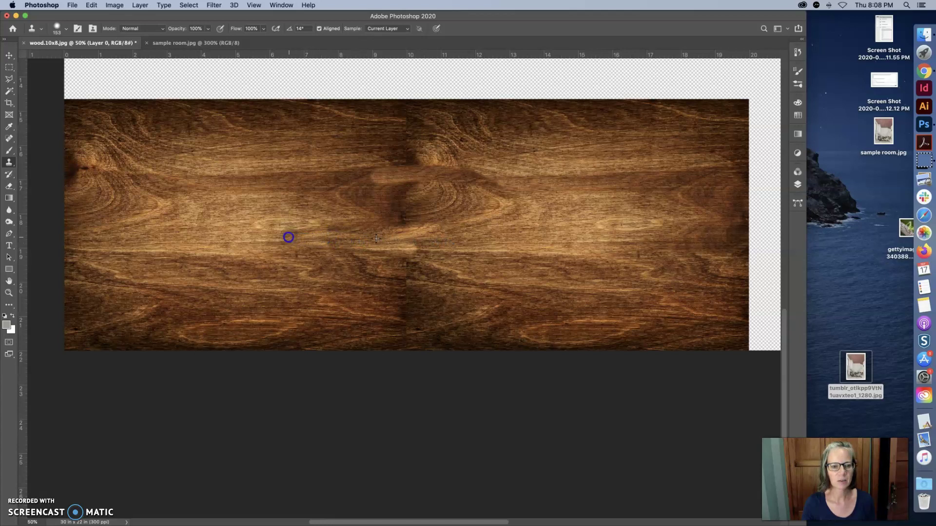
mouse_move(280, 237)
mouse_down()
mouse_move(574, 242)
mouse_move(451, 250)
mouse_up()
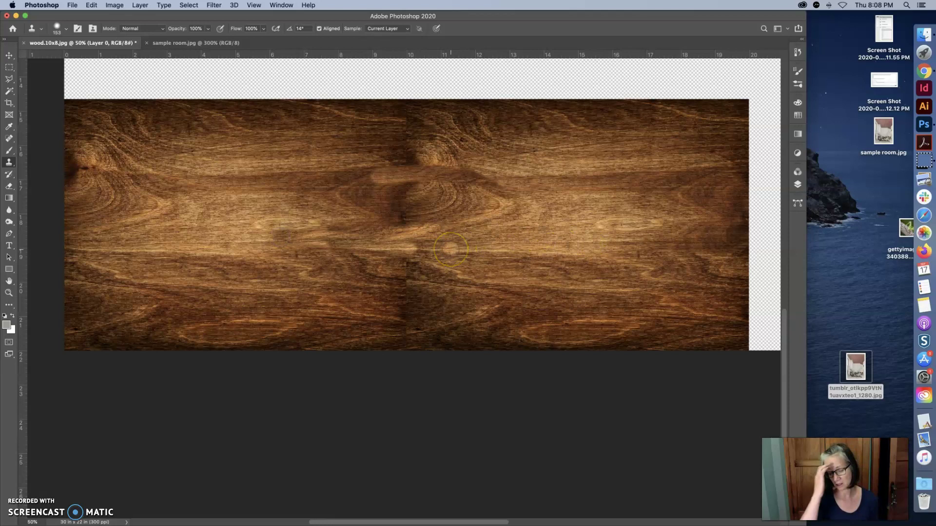
mouse_move(428, 176)
mouse_down()
mouse_move(473, 180)
mouse_move(431, 163)
mouse_move(279, 174)
mouse_move(391, 174)
mouse_move(363, 201)
mouse_move(473, 207)
mouse_move(426, 207)
mouse_move(426, 188)
mouse_move(375, 198)
mouse_move(397, 210)
mouse_move(555, 210)
mouse_move(462, 221)
mouse_move(388, 194)
mouse_move(404, 185)
mouse_move(364, 192)
mouse_move(405, 216)
mouse_move(612, 206)
mouse_move(490, 201)
mouse_move(406, 224)
mouse_move(474, 203)
mouse_move(444, 186)
mouse_move(252, 180)
mouse_move(474, 173)
mouse_move(474, 191)
mouse_move(384, 192)
mouse_move(462, 195)
mouse_move(426, 226)
mouse_up()
Step: Clone grain over the knot along the seam, undoing the last stroke
scroll(444, 215, left, 3)
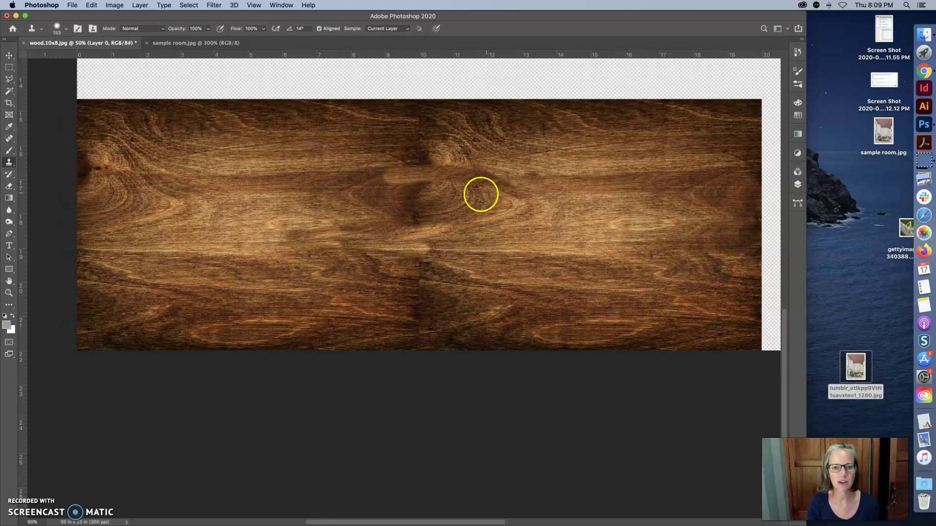
mouse_move(502, 202)
mouse_down()
mouse_move(463, 183)
mouse_move(503, 199)
mouse_move(478, 220)
mouse_move(494, 203)
mouse_up()
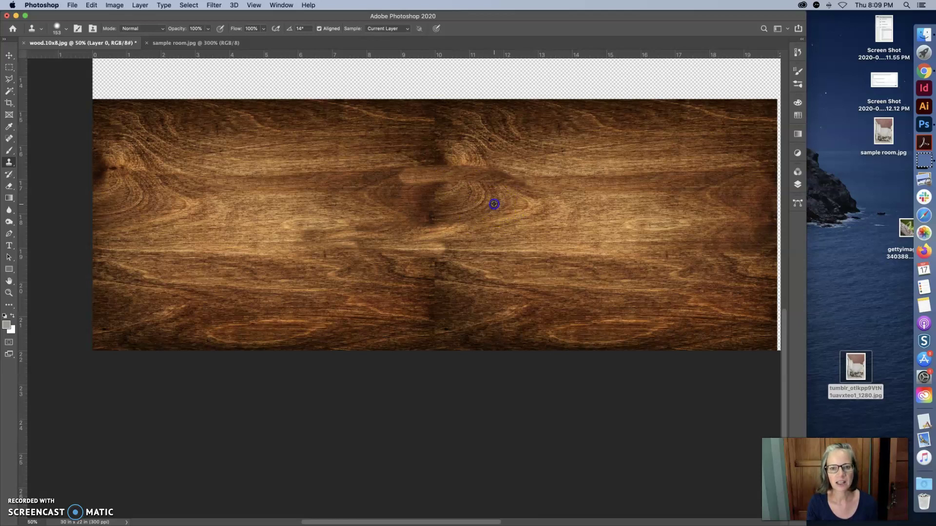
drag(476, 212, 365, 215)
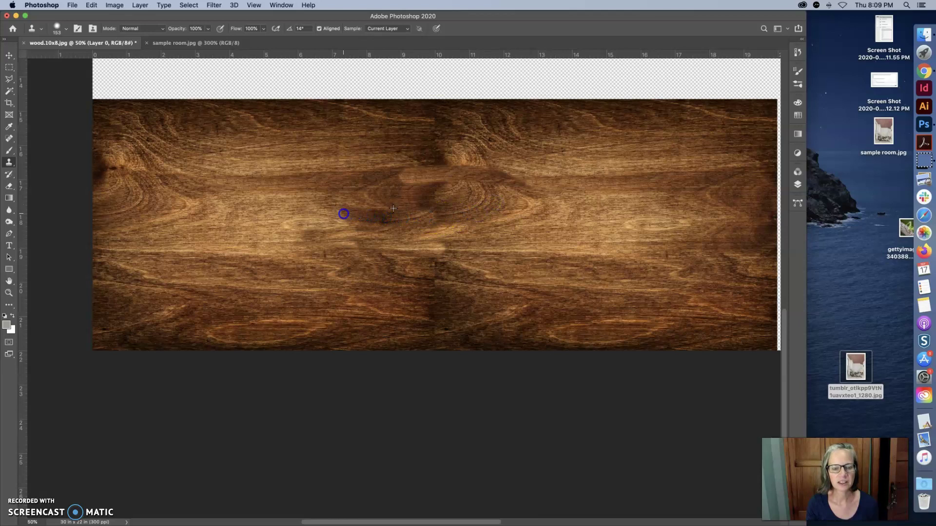
mouse_move(439, 207)
mouse_down()
mouse_move(463, 197)
mouse_move(483, 166)
mouse_move(466, 200)
mouse_move(453, 203)
mouse_move(457, 190)
mouse_move(420, 190)
mouse_move(579, 190)
mouse_move(631, 176)
mouse_move(703, 190)
mouse_move(630, 186)
mouse_move(639, 182)
mouse_up()
mouse_move(368, 189)
mouse_down()
mouse_move(433, 190)
mouse_move(382, 190)
mouse_move(418, 180)
mouse_move(347, 179)
mouse_up()
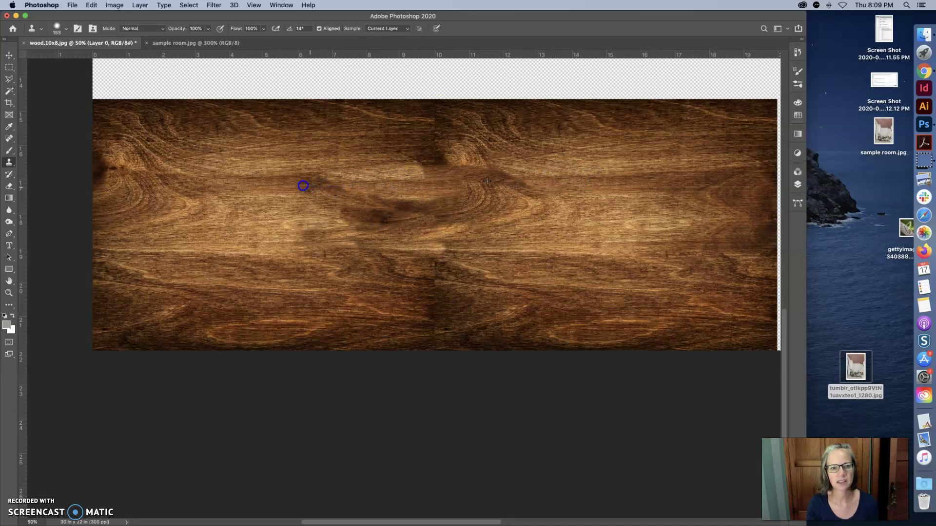
drag(311, 187, 240, 182)
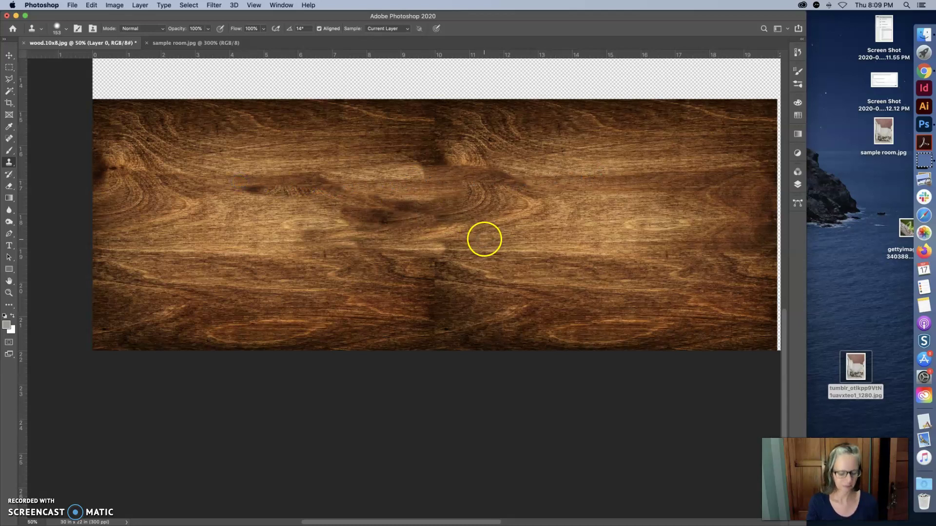
key(super+z)
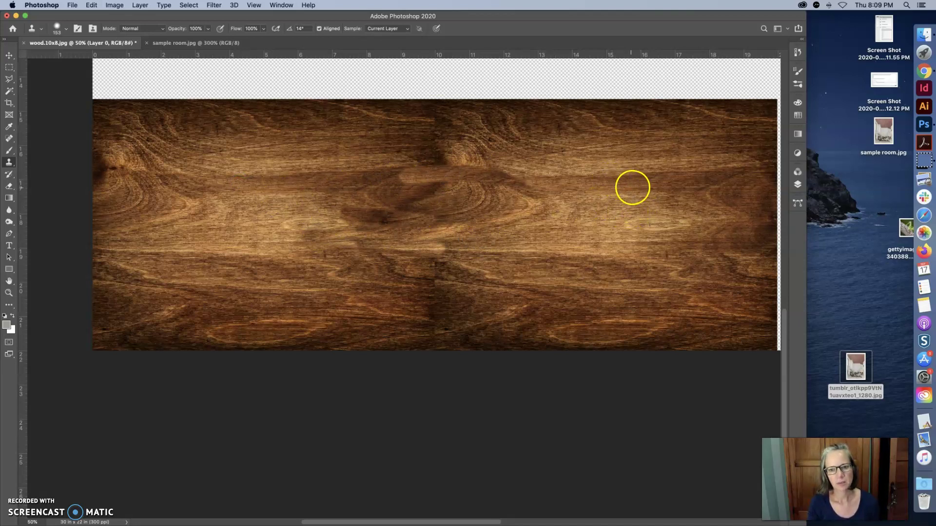
Step: Sample lighter right-hand grain and paint it over the dark central knot and streak
alt+click(633, 189)
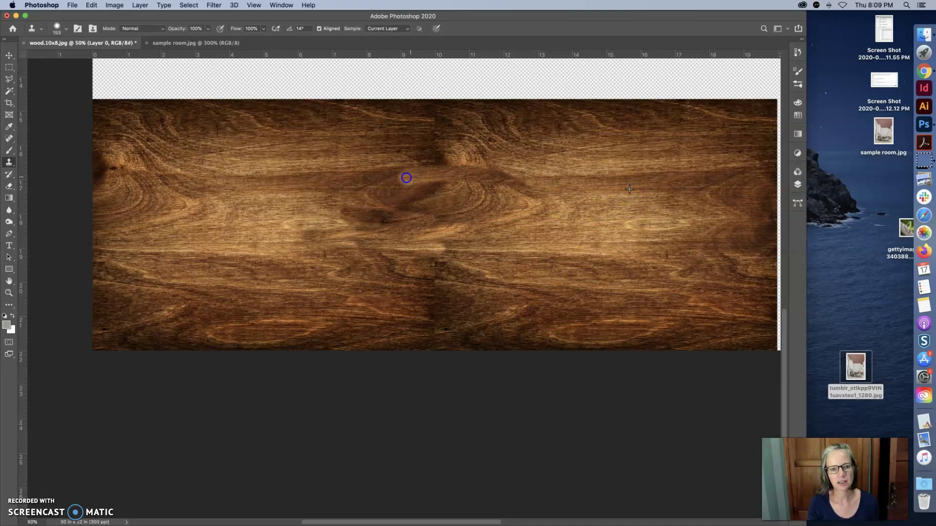
drag(405, 178, 374, 179)
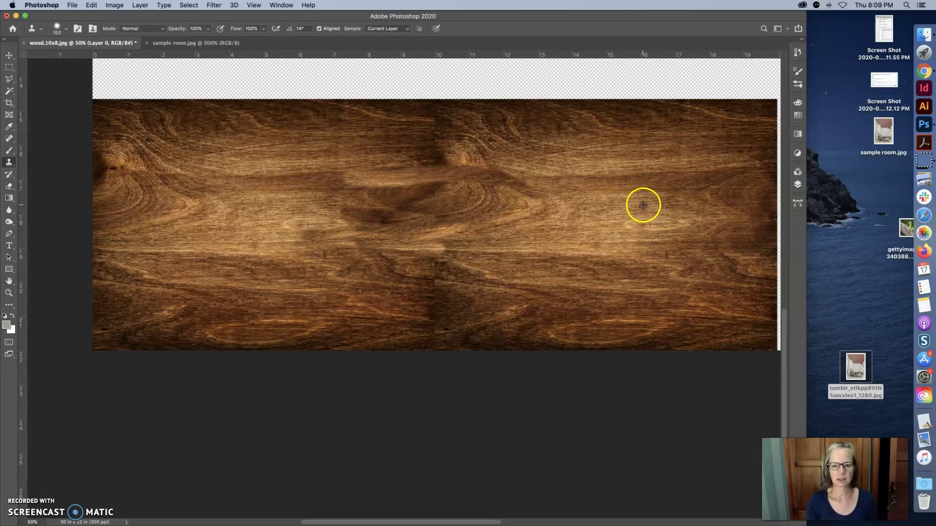
alt+click(678, 209)
drag(452, 194, 340, 197)
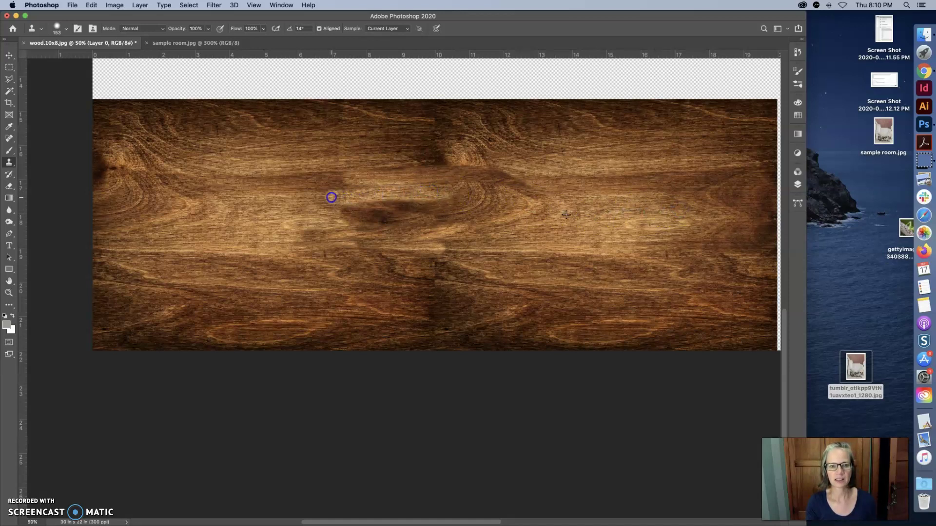
drag(429, 195, 341, 202)
mouse_move(429, 200)
mouse_down()
mouse_move(327, 212)
mouse_move(443, 203)
mouse_up()
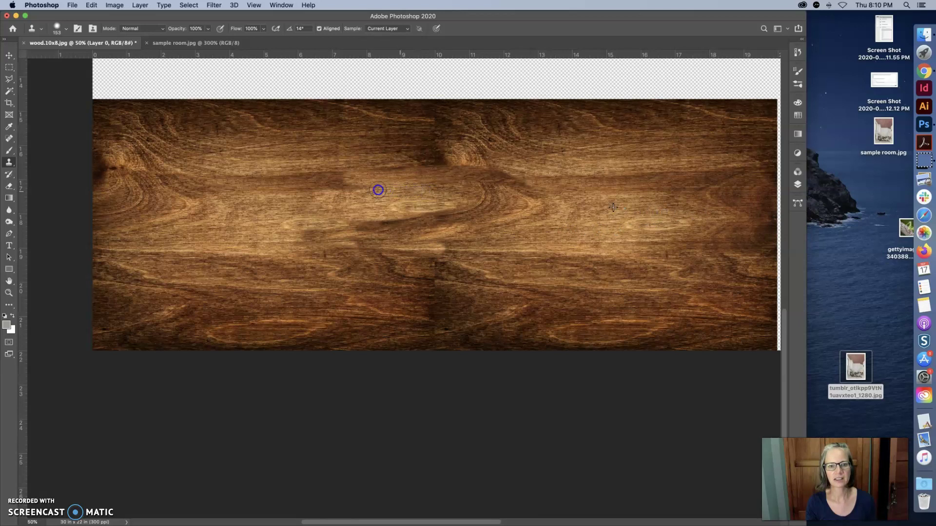
drag(373, 190, 275, 188)
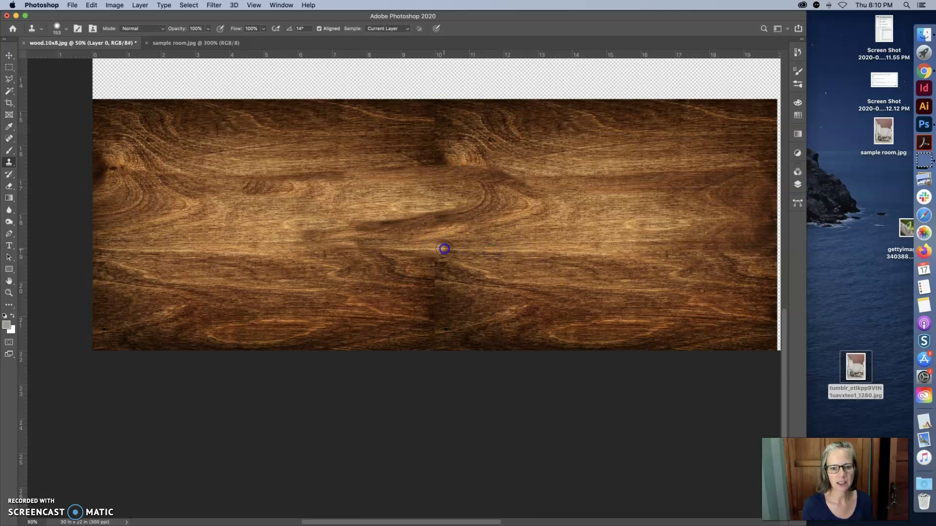
Step: Clone grain across the vertical seam down toward the bottom edge
mouse_move(577, 264)
mouse_down()
mouse_move(598, 266)
mouse_move(480, 288)
mouse_move(389, 280)
mouse_move(467, 297)
mouse_move(474, 293)
mouse_move(453, 278)
mouse_move(402, 274)
mouse_up()
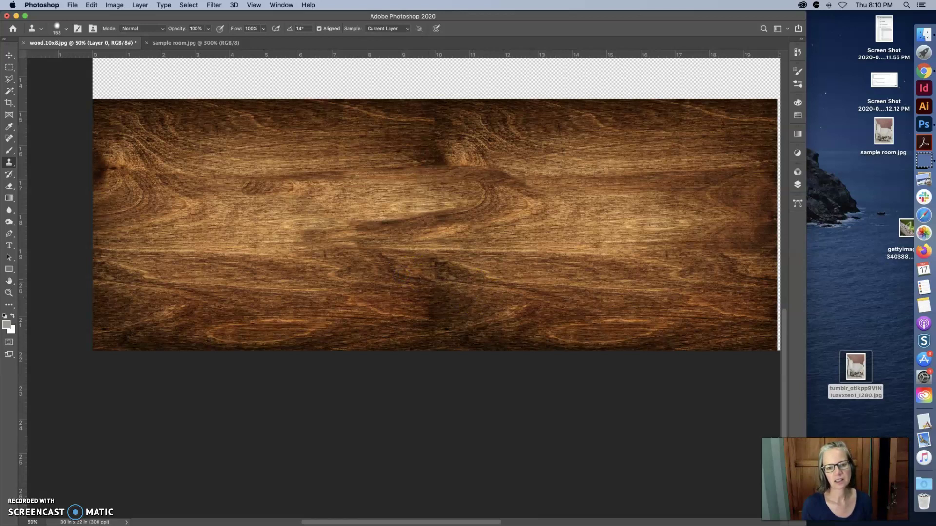
drag(418, 278, 413, 278)
mouse_move(452, 274)
mouse_down()
mouse_move(476, 300)
mouse_move(441, 272)
mouse_up()
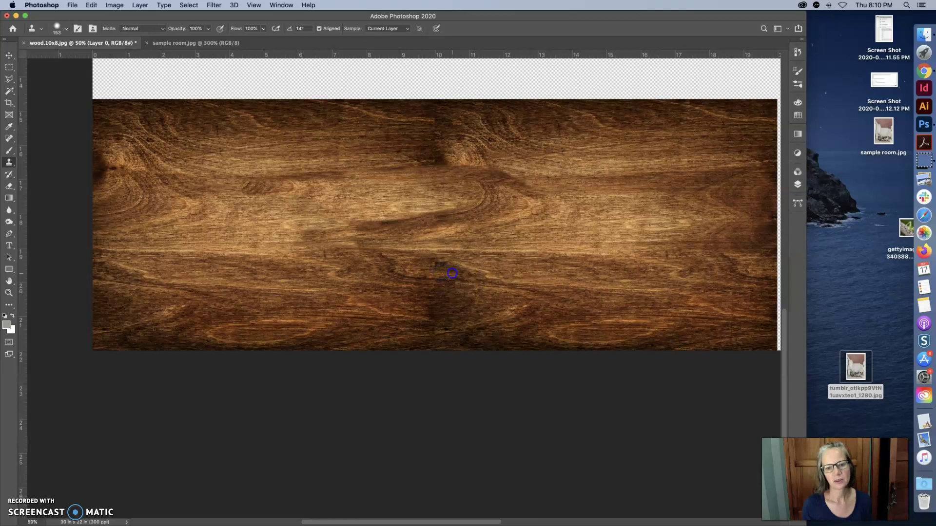
mouse_move(457, 277)
mouse_down()
mouse_move(499, 299)
mouse_move(434, 269)
mouse_move(436, 338)
mouse_move(434, 302)
mouse_move(447, 328)
mouse_move(460, 274)
mouse_move(517, 297)
mouse_up()
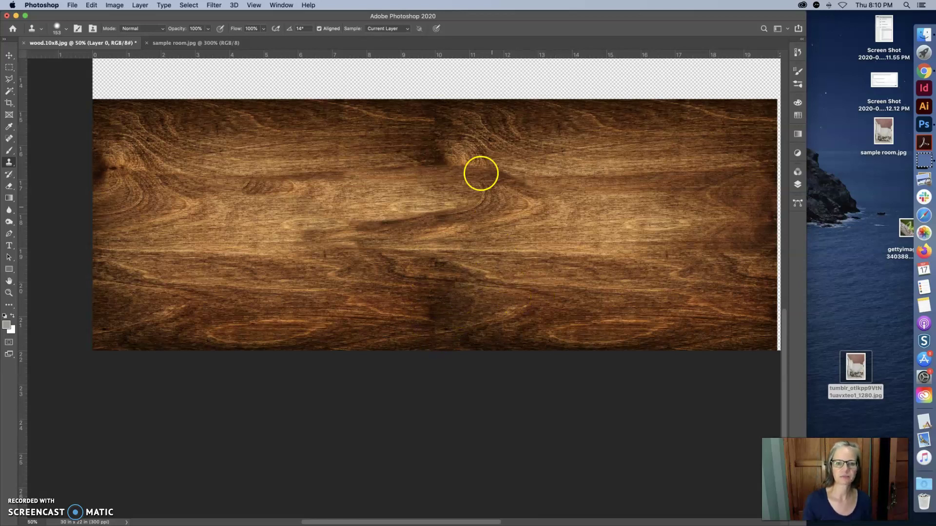
Step: Blend away the knot at the top edge and smooth the middle and lower grain
drag(398, 120, 393, 119)
click(425, 119)
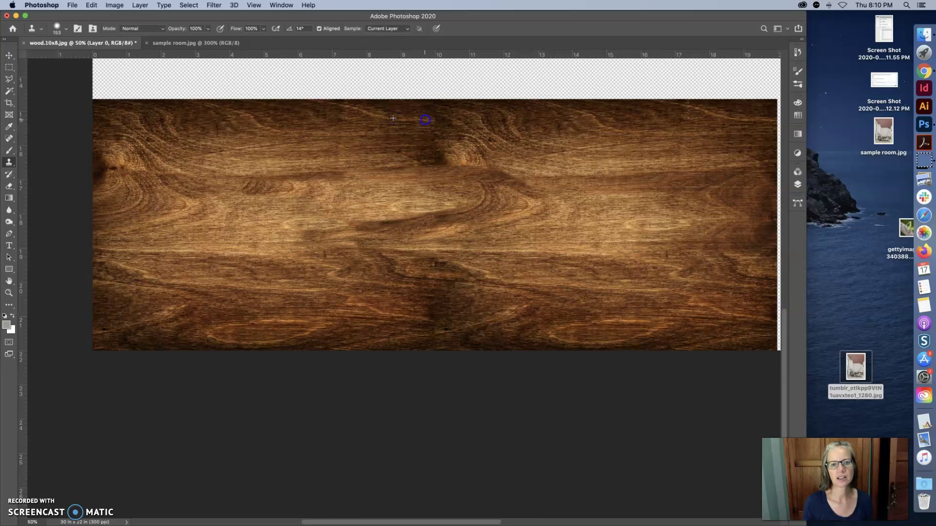
mouse_move(475, 124)
mouse_down()
mouse_move(522, 124)
mouse_move(466, 120)
mouse_move(487, 133)
mouse_up()
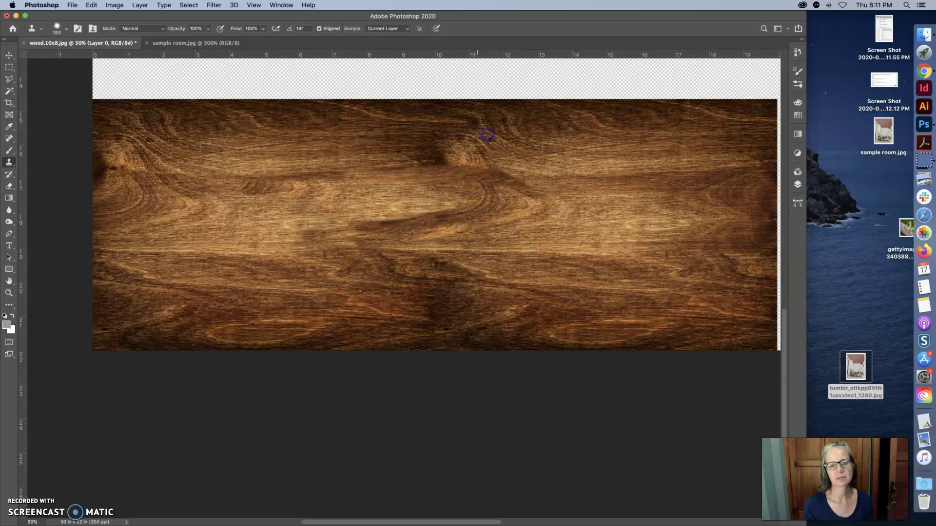
mouse_move(554, 173)
mouse_down()
mouse_move(541, 197)
mouse_move(369, 218)
mouse_move(538, 214)
mouse_move(627, 230)
mouse_move(572, 208)
mouse_move(585, 209)
mouse_move(523, 246)
mouse_move(472, 253)
mouse_move(506, 273)
mouse_move(536, 270)
mouse_move(450, 281)
mouse_move(499, 282)
mouse_move(468, 231)
mouse_move(441, 267)
mouse_move(452, 324)
mouse_move(476, 301)
mouse_move(422, 275)
mouse_move(415, 224)
mouse_move(343, 212)
mouse_move(280, 223)
mouse_move(303, 231)
mouse_up()
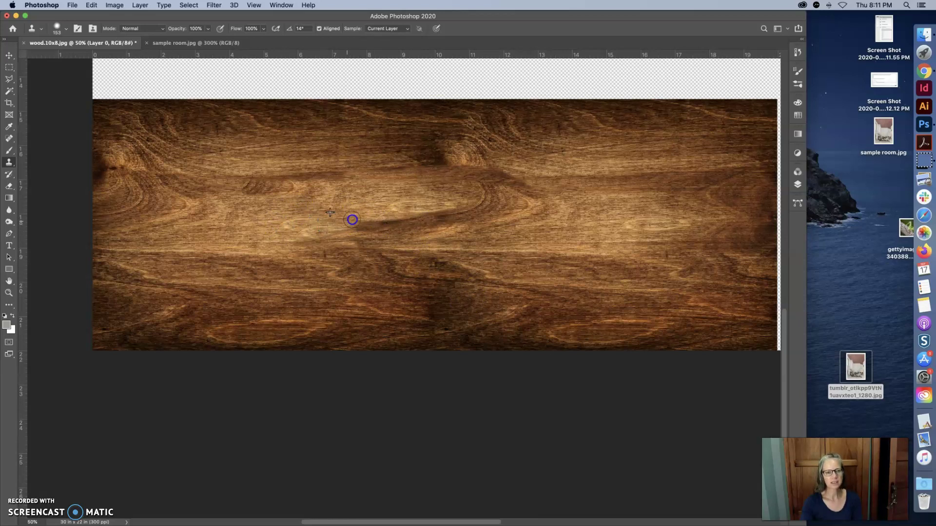
drag(365, 217, 344, 225)
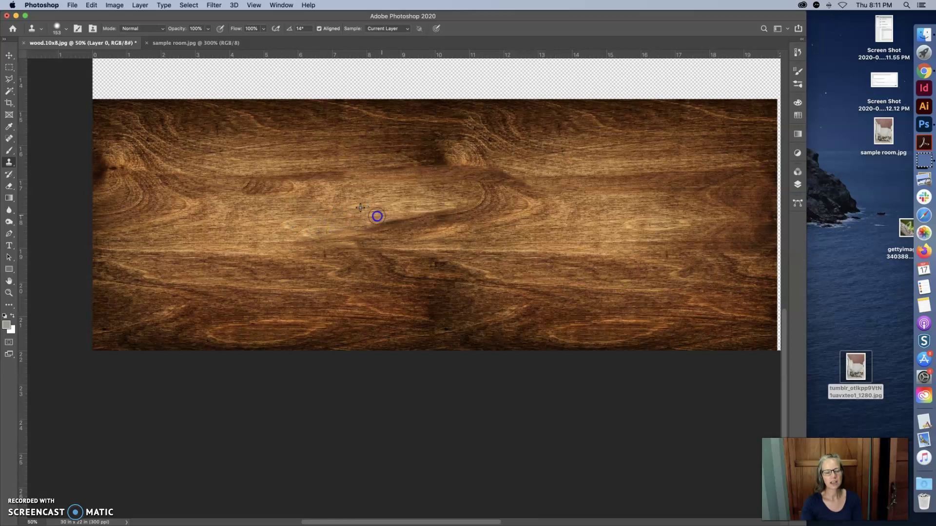
mouse_move(466, 314)
mouse_down()
mouse_move(424, 322)
mouse_move(393, 309)
mouse_up()
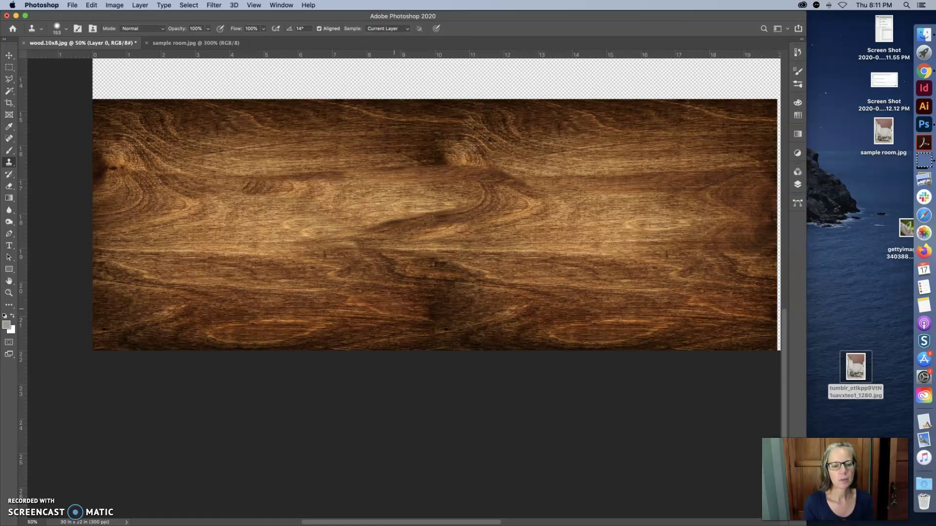
Step: Lower Clone Stamp opacity to 53% and clone over the dark streak, undoing a smeared stroke
click(208, 28)
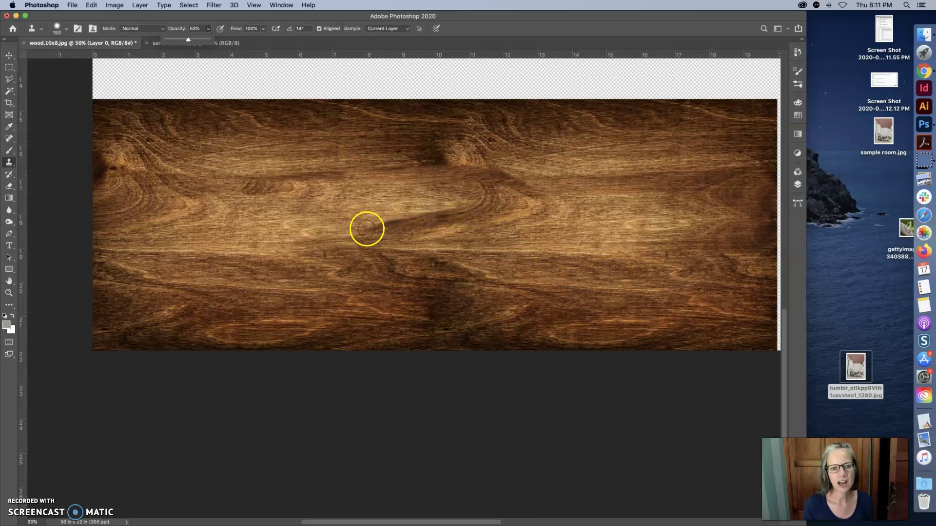
click(435, 219)
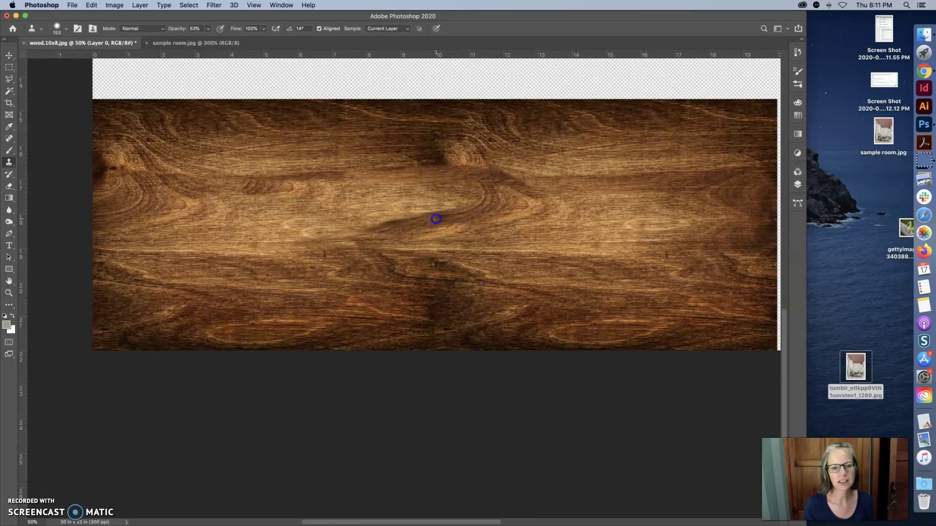
drag(373, 232, 368, 232)
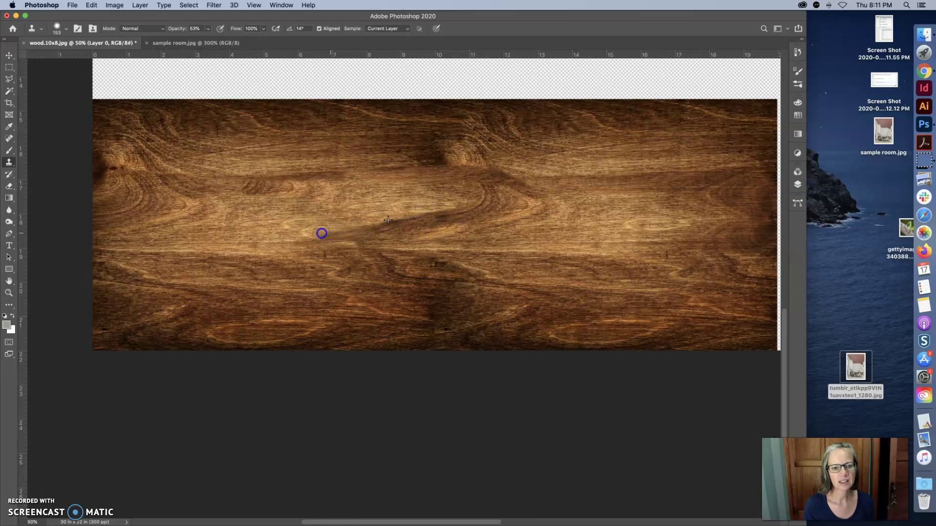
mouse_move(305, 232)
mouse_down()
mouse_move(347, 232)
mouse_move(273, 236)
mouse_up()
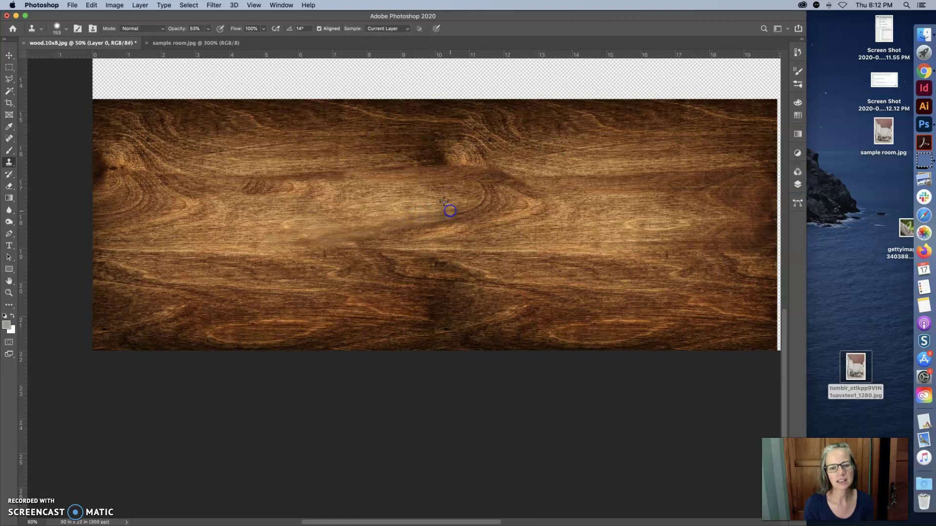
key(super+z)
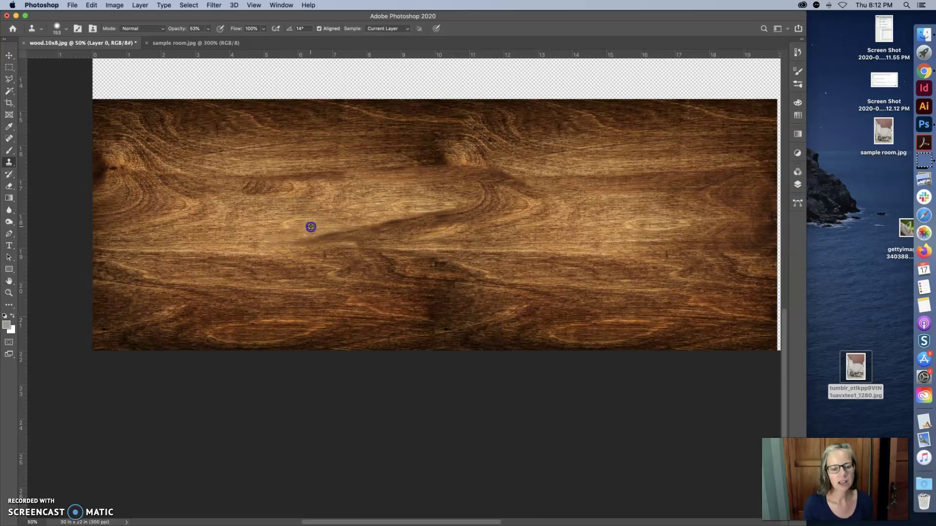
Step: Repaint the streak's left end, the board centre, the lower grain and the upper knot
drag(318, 240, 309, 242)
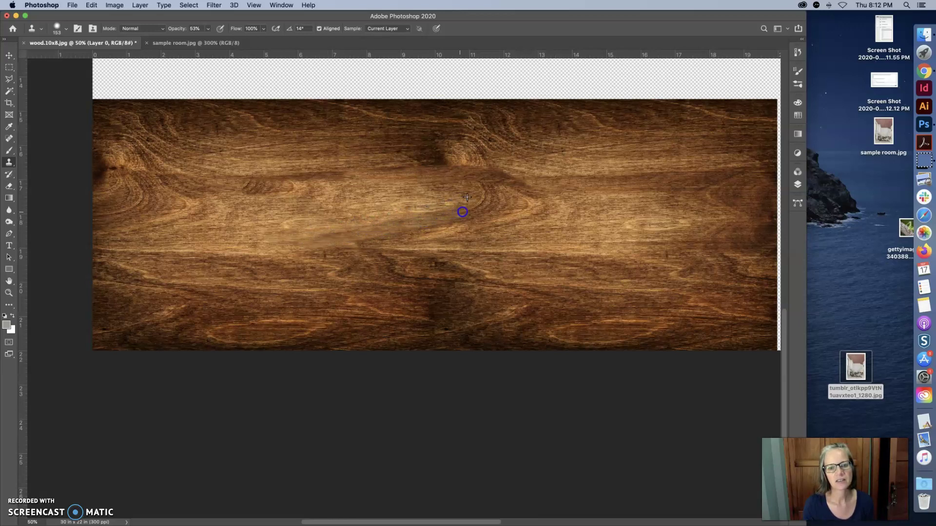
mouse_move(468, 210)
mouse_down()
mouse_move(492, 206)
mouse_move(387, 203)
mouse_move(254, 222)
mouse_move(431, 231)
mouse_move(312, 244)
mouse_move(389, 230)
mouse_move(444, 239)
mouse_move(383, 250)
mouse_move(377, 239)
mouse_move(373, 253)
mouse_move(366, 249)
mouse_move(439, 246)
mouse_move(564, 211)
mouse_move(575, 228)
mouse_move(582, 212)
mouse_move(583, 231)
mouse_move(328, 233)
mouse_move(451, 250)
mouse_up()
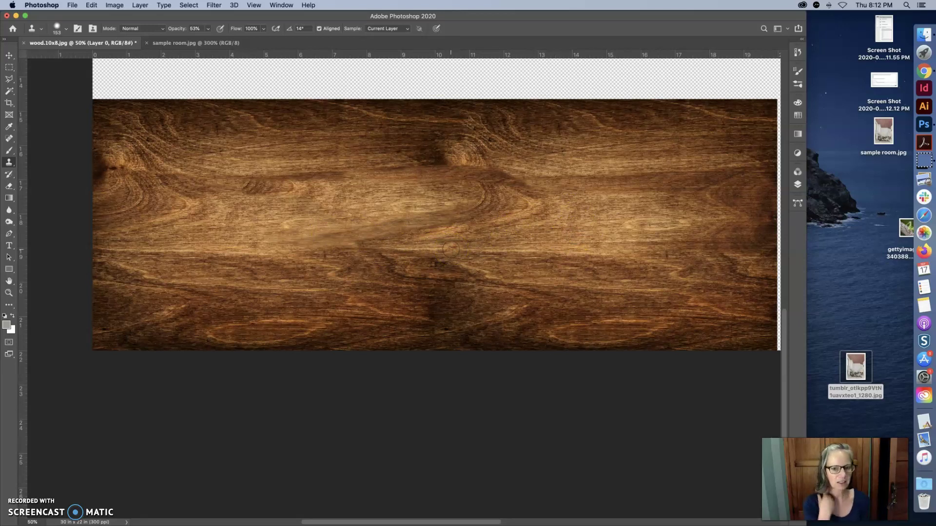
mouse_move(446, 322)
mouse_down()
mouse_move(407, 321)
mouse_move(419, 252)
mouse_move(457, 201)
mouse_move(436, 190)
mouse_move(440, 155)
mouse_move(463, 148)
mouse_move(470, 163)
mouse_move(405, 136)
mouse_move(446, 153)
mouse_up()
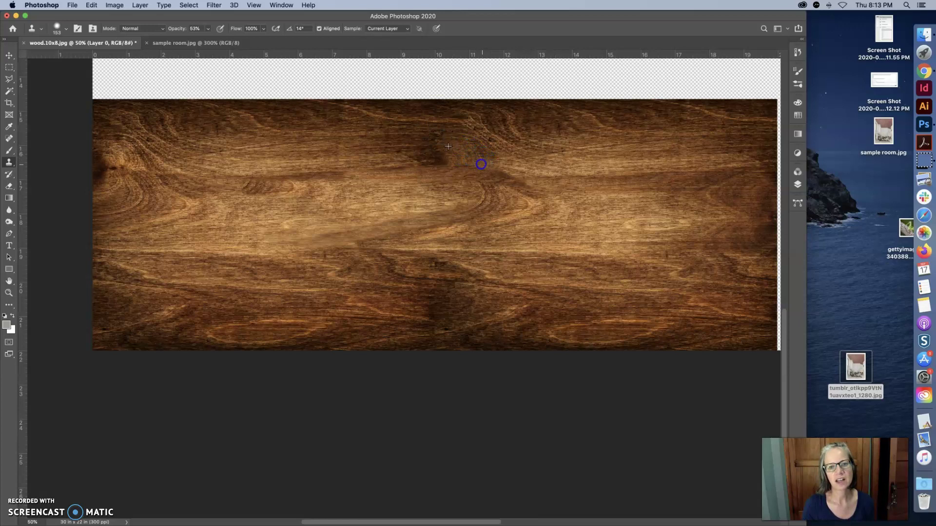
click(422, 144)
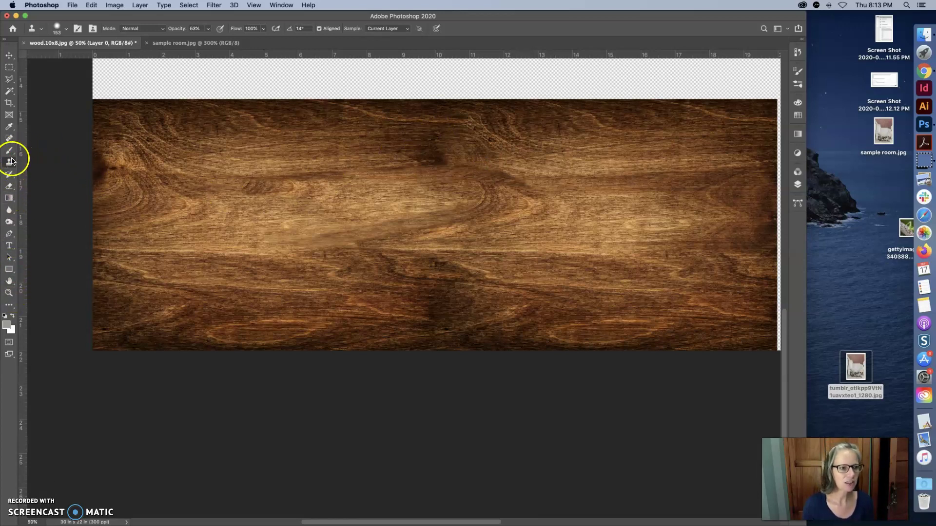
Step: Sample a wood colour from the board and set up a 97 px brush
click(8, 128)
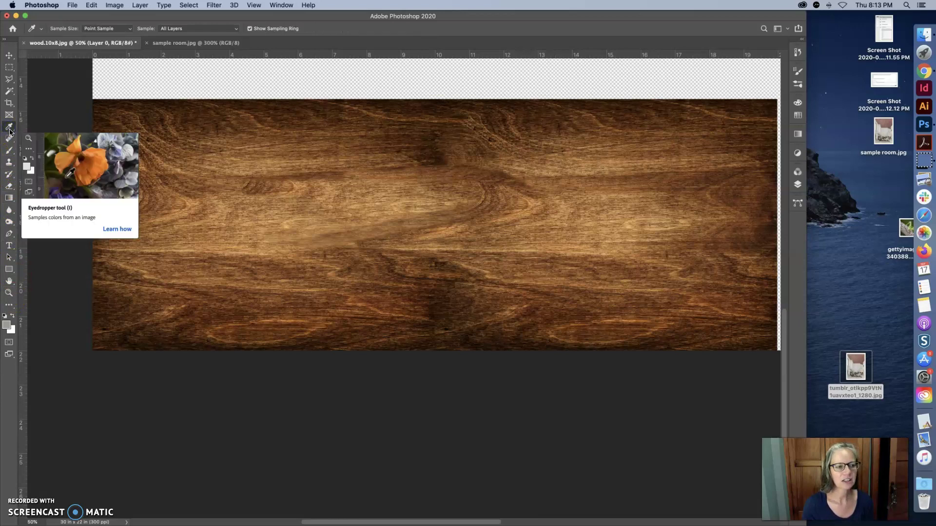
click(622, 181)
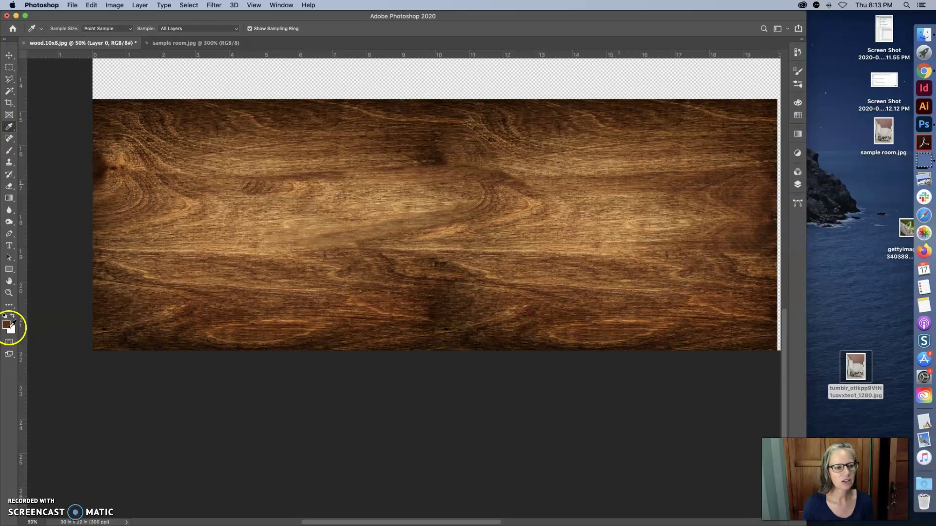
click(6, 151)
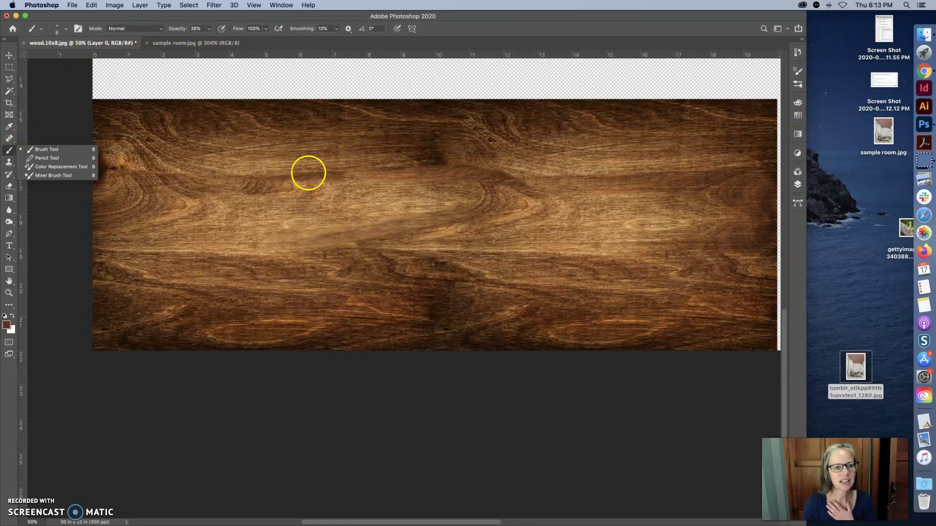
click(69, 32)
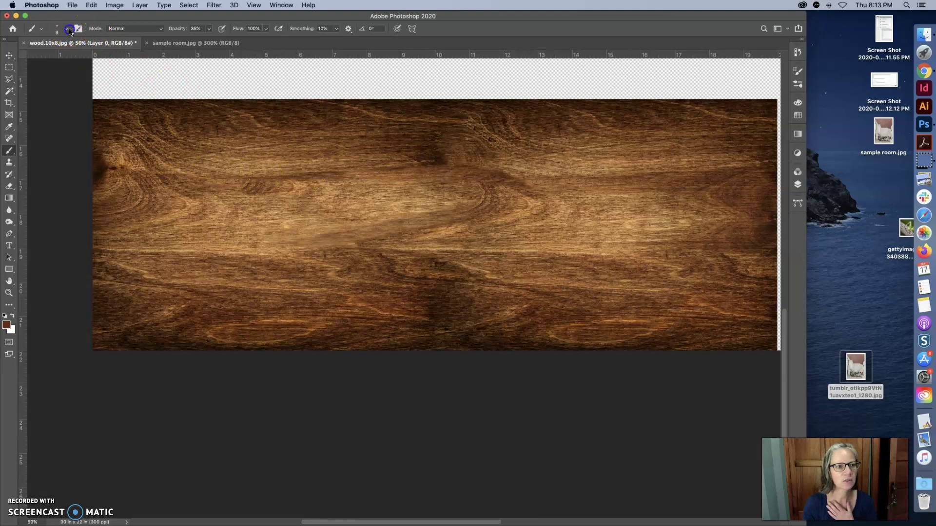
click(57, 57)
drag(77, 59, 57, 78)
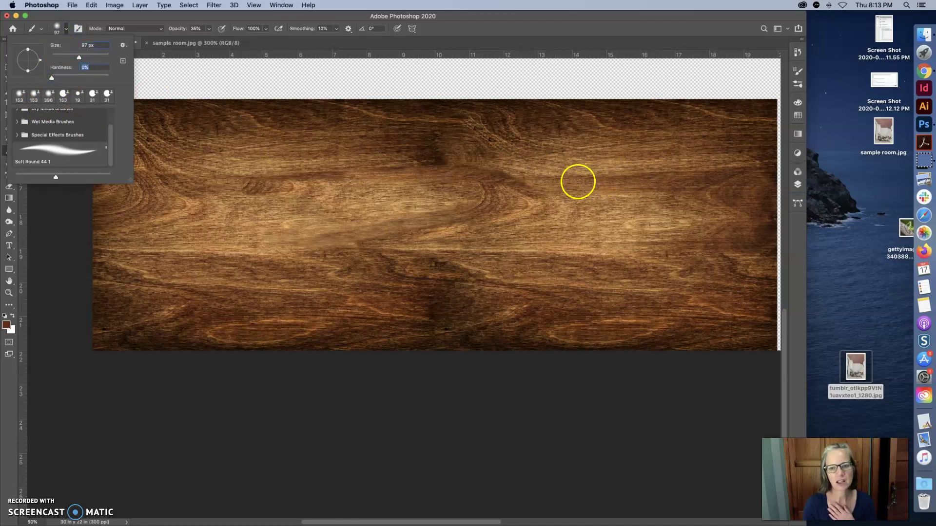
click(574, 208)
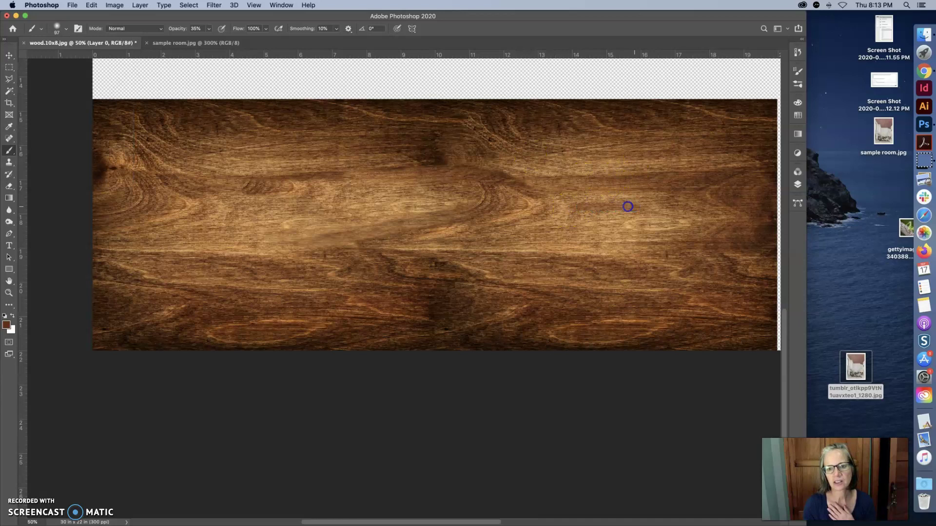
Step: Paint faint dark strokes across the seam on the board's right side
mouse_move(624, 206)
mouse_down()
mouse_move(585, 199)
mouse_move(649, 199)
mouse_up()
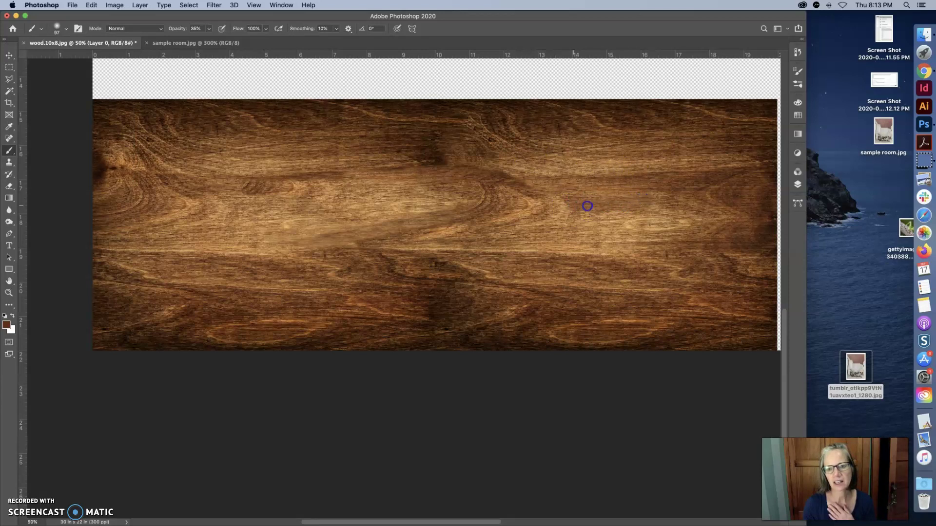
drag(559, 209, 634, 211)
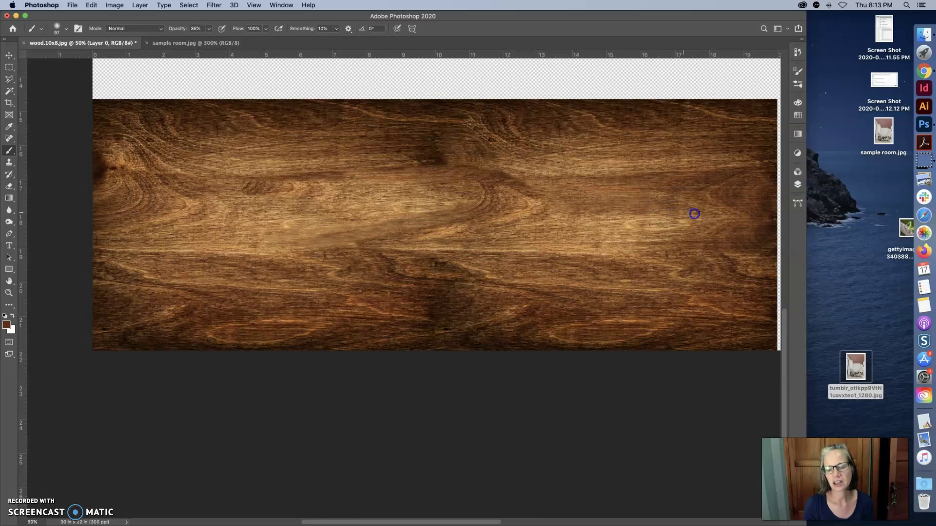
drag(616, 193, 663, 200)
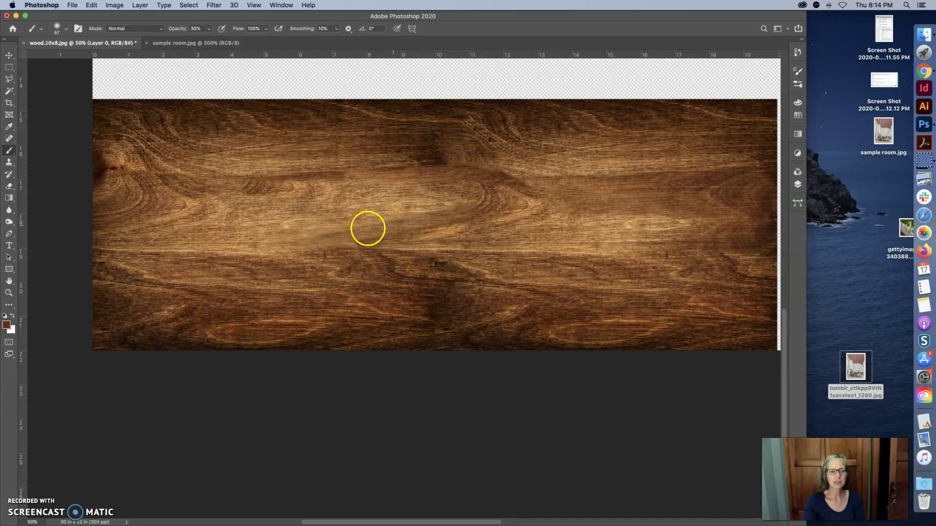
Step: Show the History panel and jump back to earlier Clone Stamp states to compare
click(797, 52)
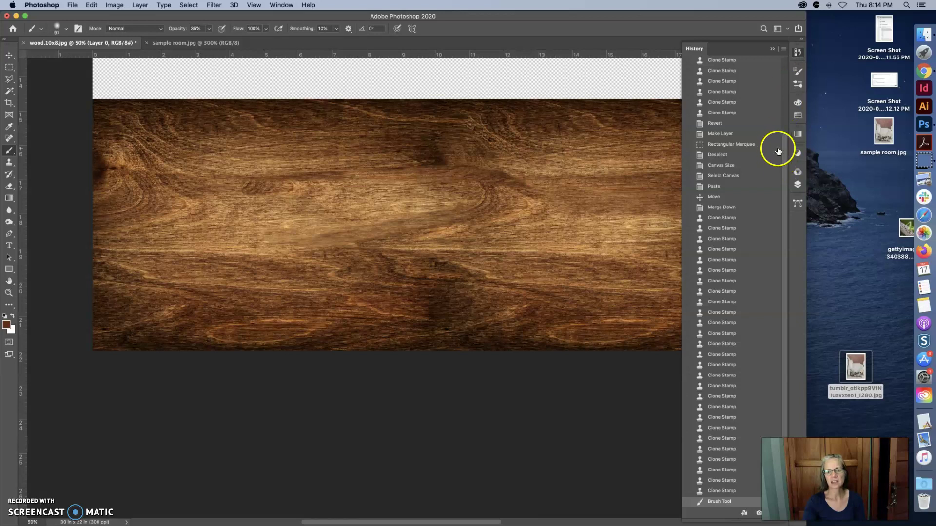
click(727, 398)
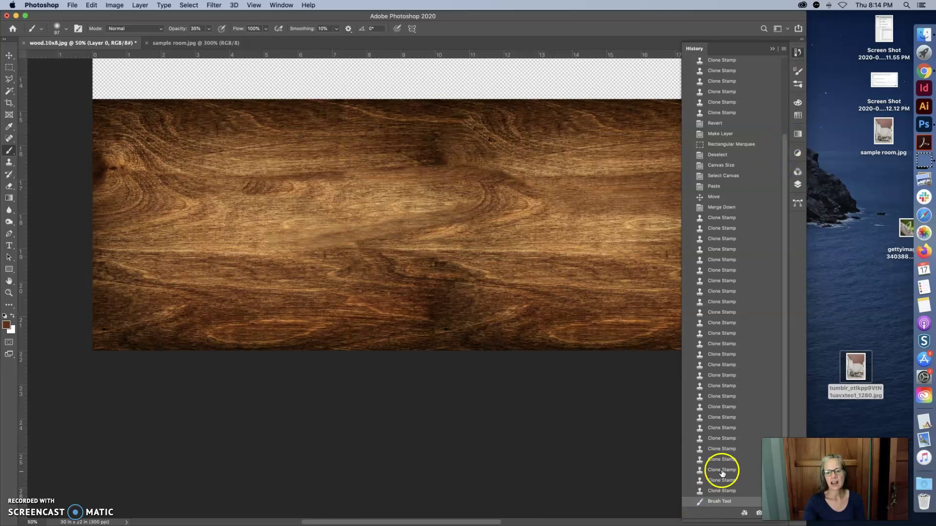
click(724, 450)
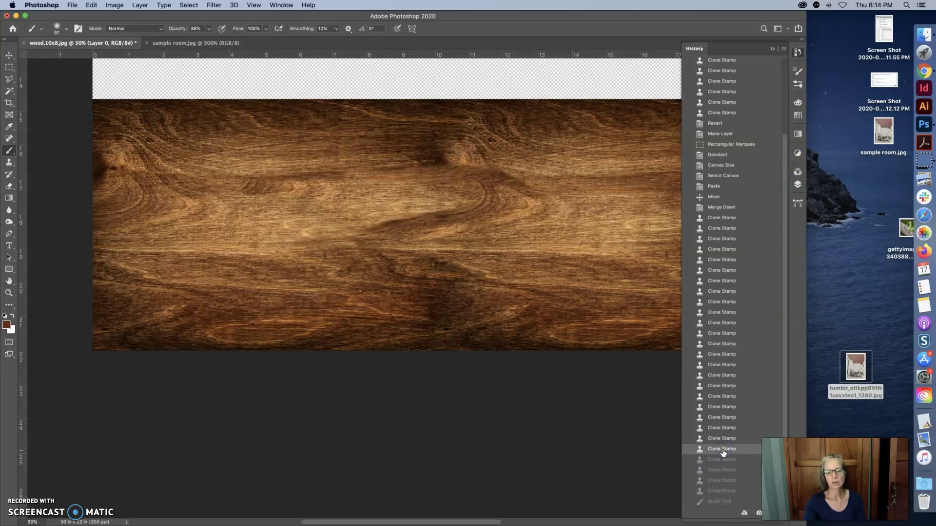
click(721, 460)
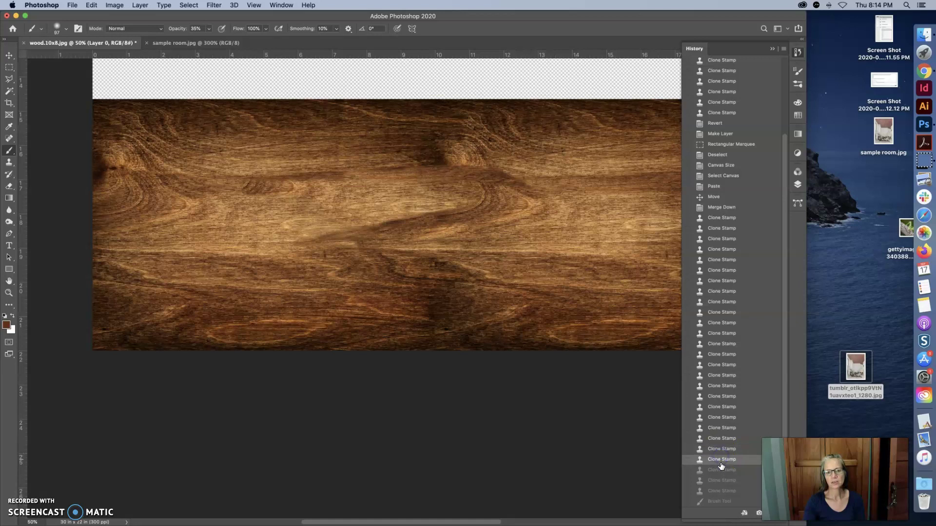
click(726, 335)
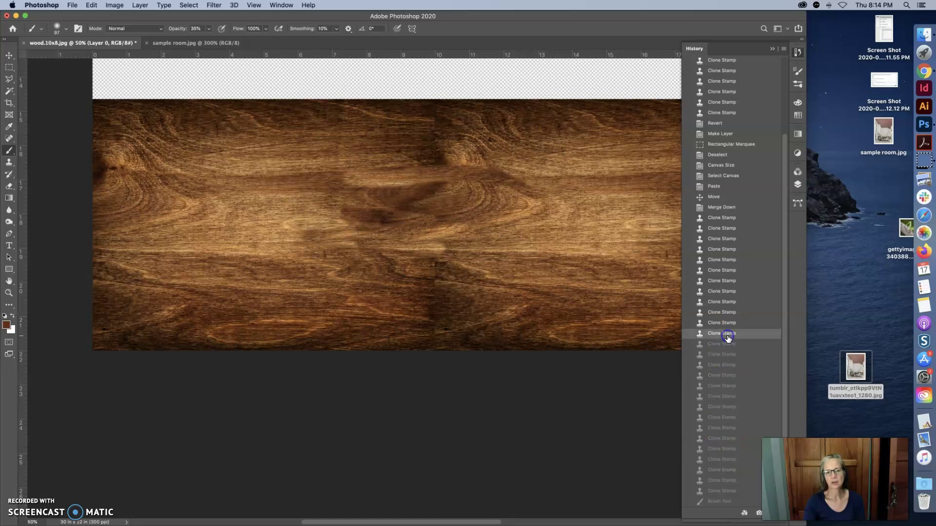
Step: Step forward through later clone states and redo up to the latest Brush Tool state
click(728, 471)
click(726, 482)
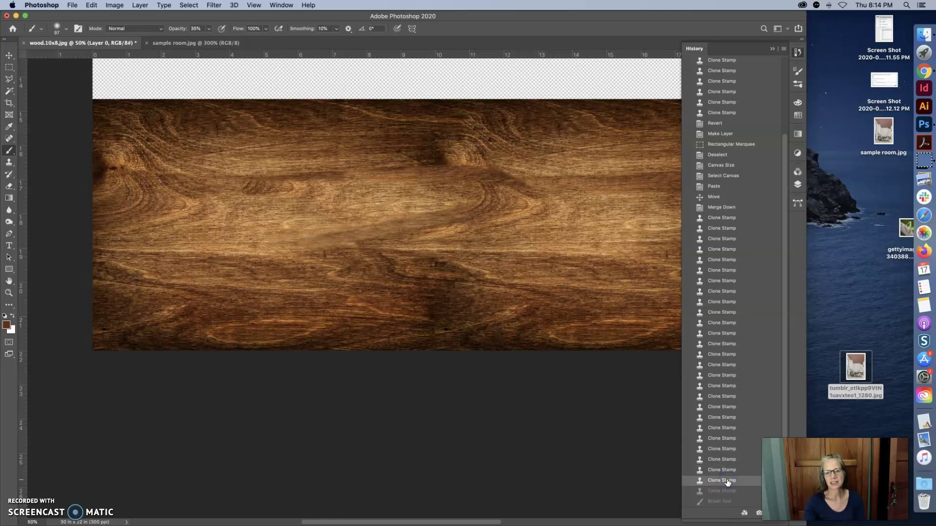
drag(727, 483, 728, 470)
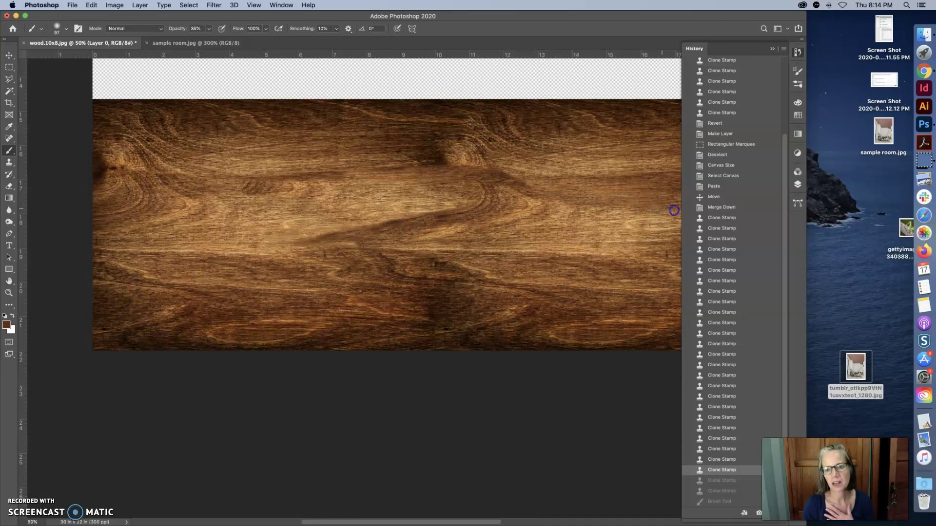
key(super+shift+z)
key(super+shift+z)
key(super+shift+z)
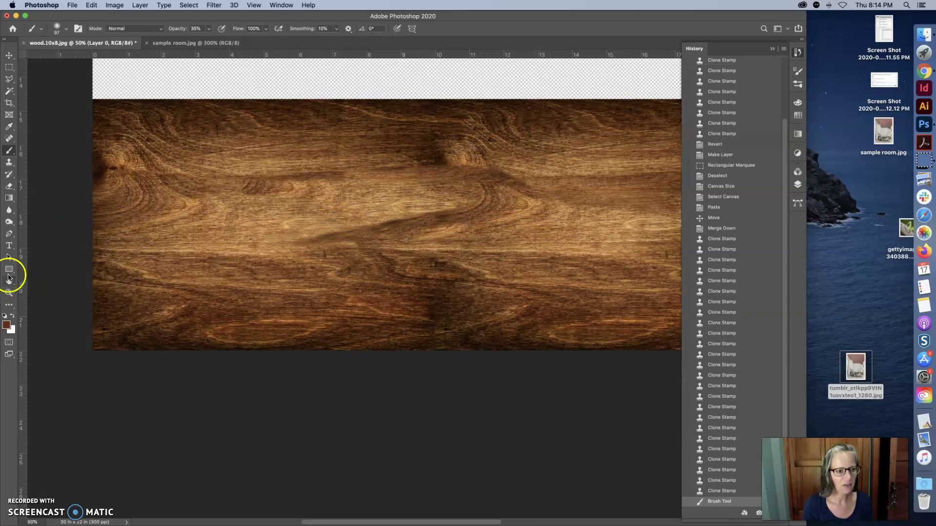
Step: Sample light tan from the wood and paint it over the dark grain streak
click(9, 126)
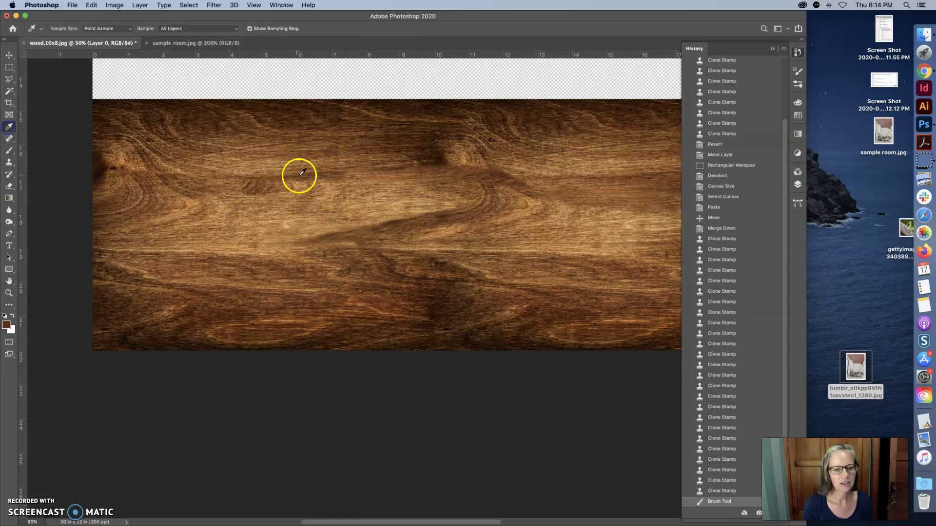
click(336, 217)
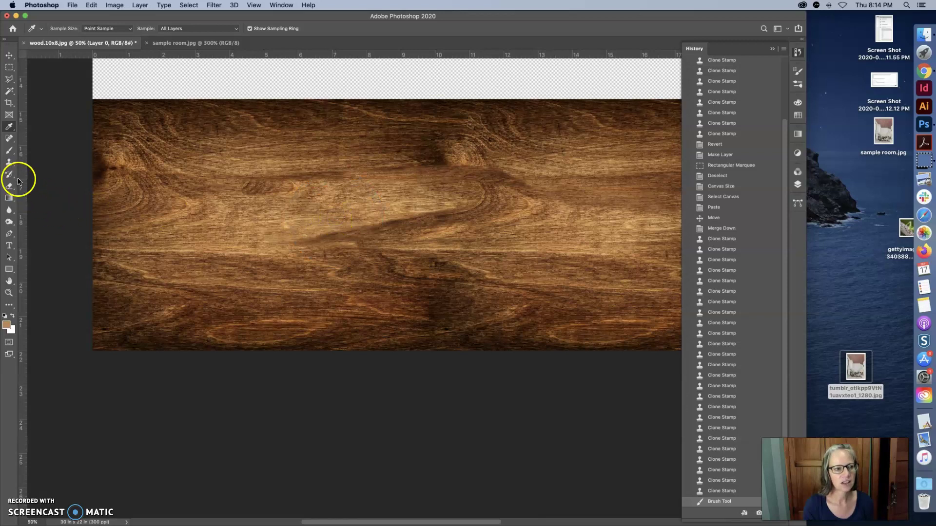
click(9, 150)
mouse_move(331, 245)
mouse_down()
mouse_move(305, 236)
mouse_move(316, 240)
mouse_up()
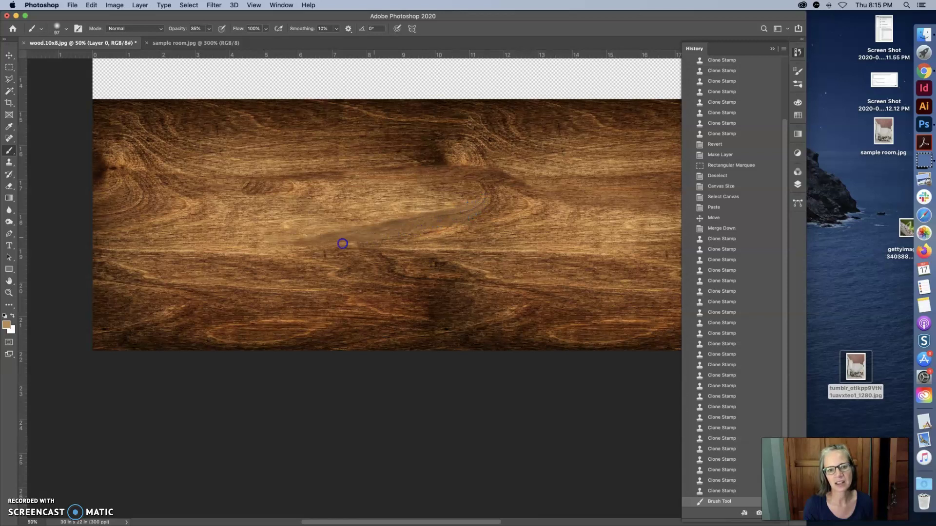
Step: Brush tan along the wood seam, undo the last dab, and collapse the History panel
mouse_move(173, 244)
mouse_down()
mouse_move(443, 191)
mouse_move(422, 196)
mouse_move(439, 229)
mouse_up()
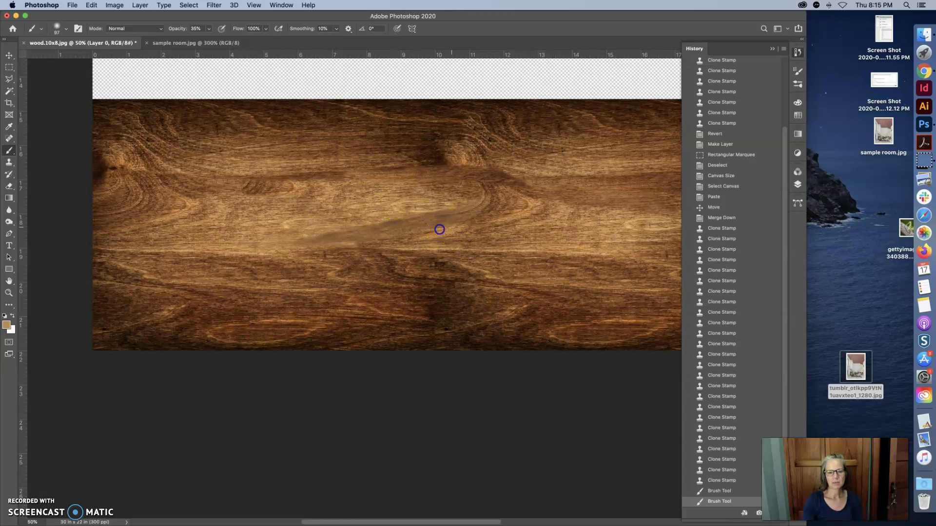
click(379, 238)
key(super+z)
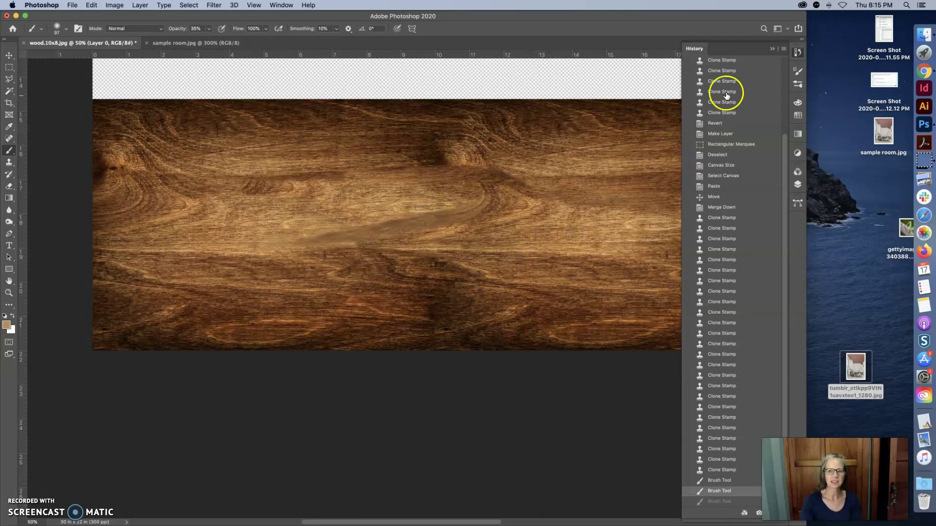
click(772, 50)
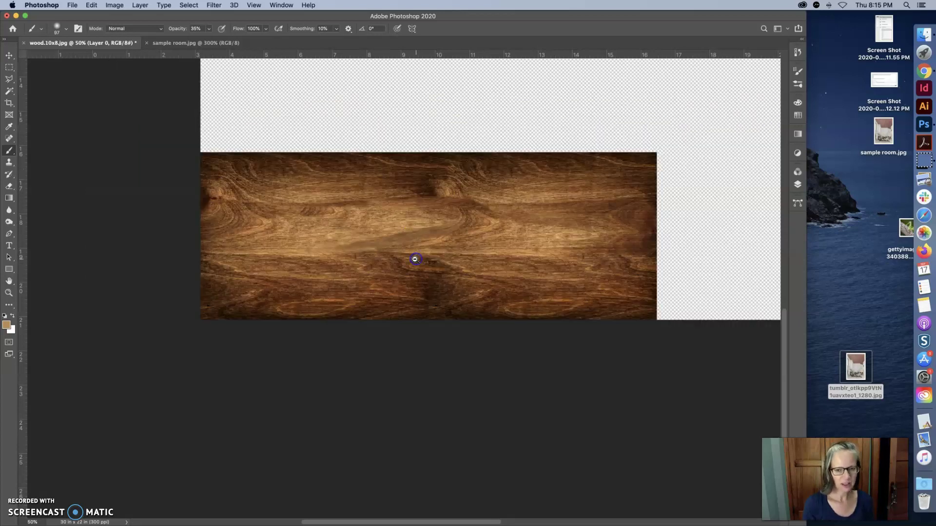
alt+click(414, 260)
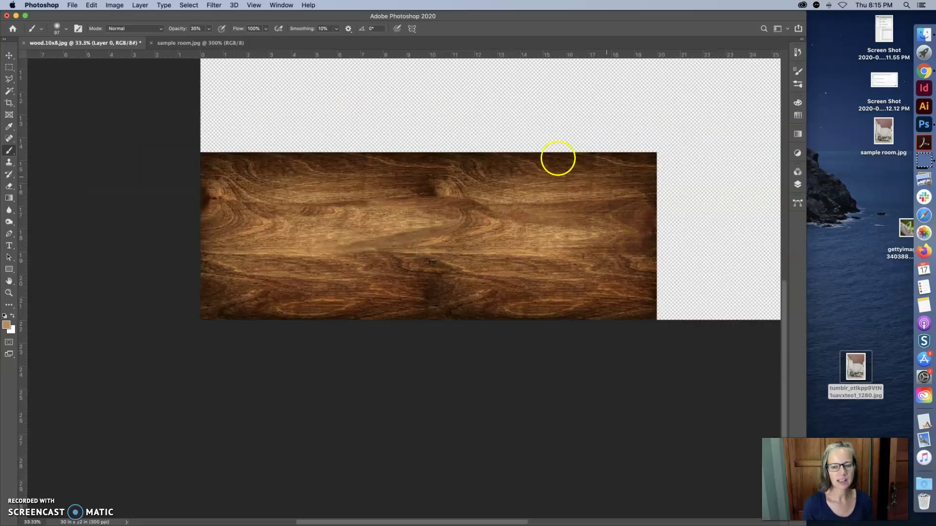
Step: Marquee-select the board at the canvas bottom-left and copy-paste it onto a new layer
key(super+space)
alt+click(481, 214)
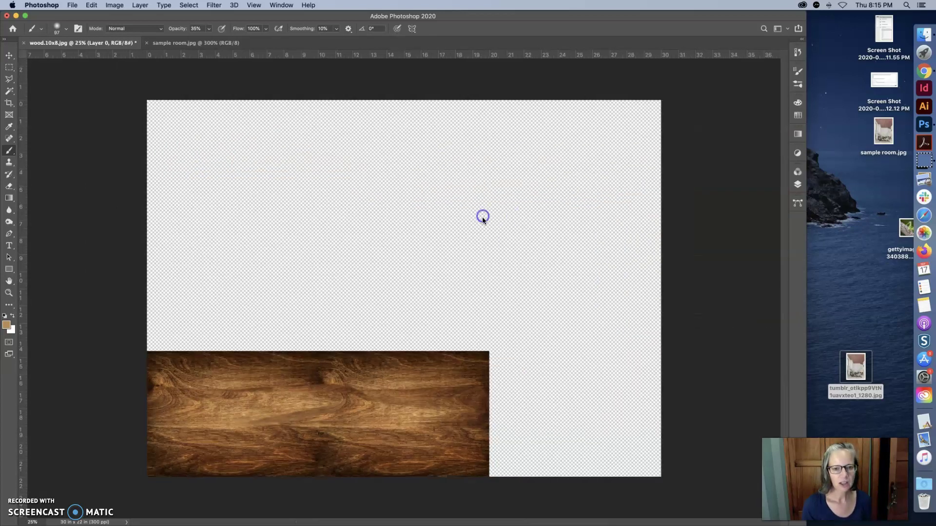
click(9, 67)
click(137, 328)
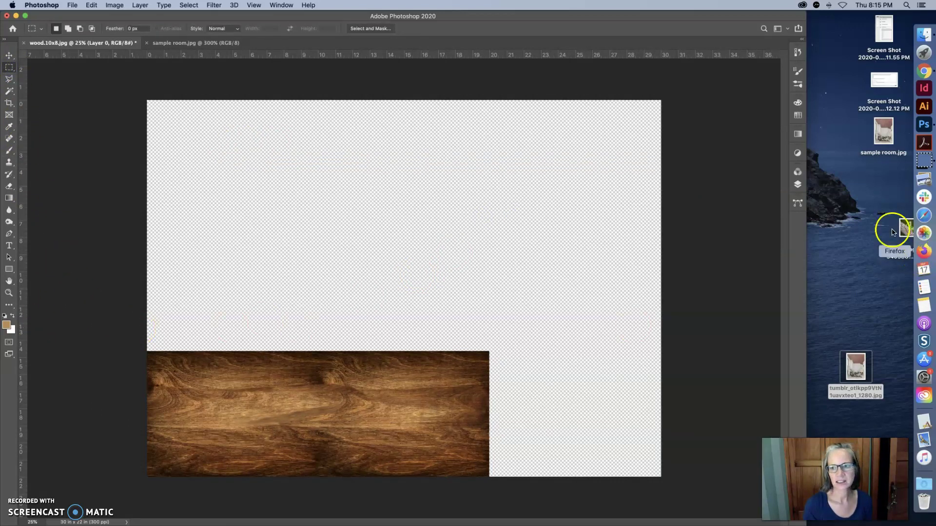
click(797, 184)
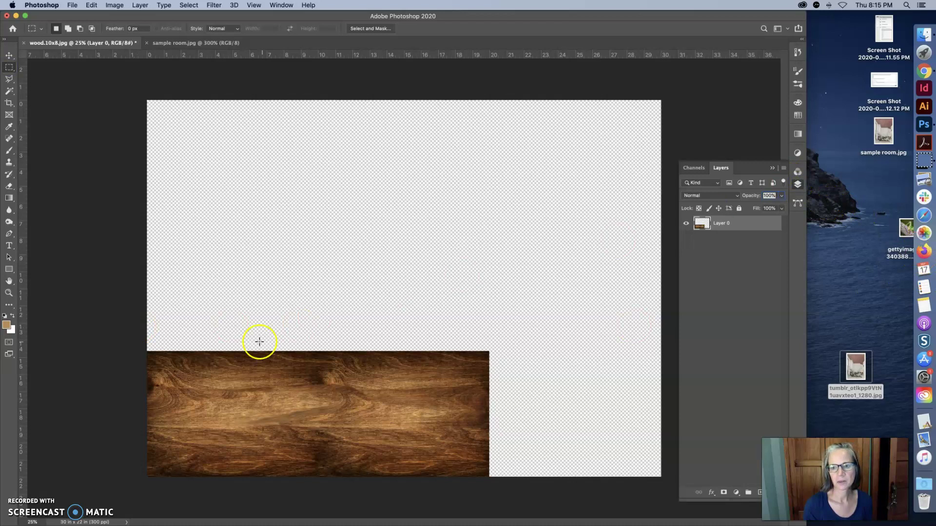
drag(134, 334, 517, 524)
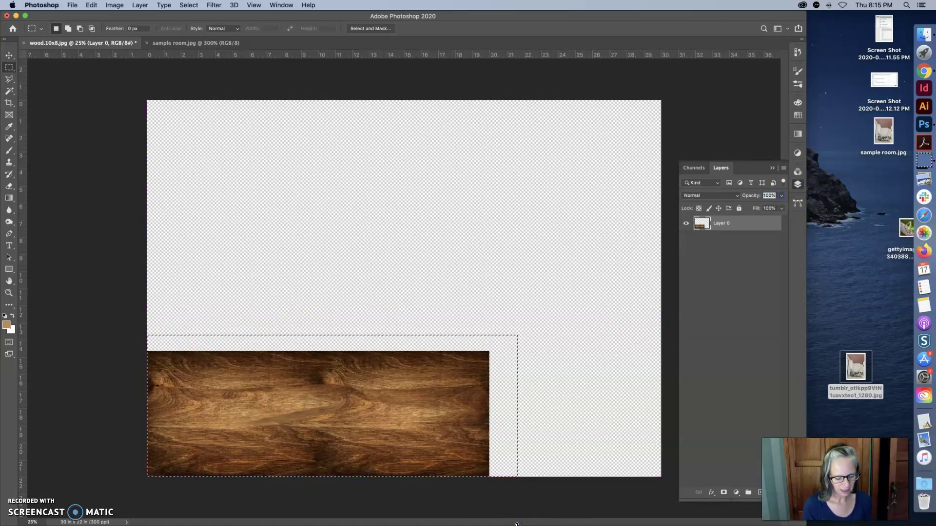
key(super+c)
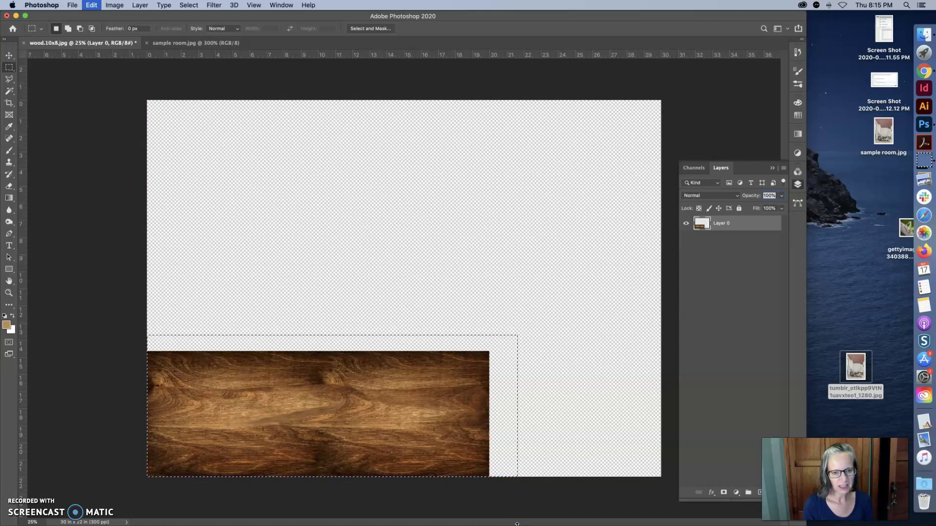
key(super+v)
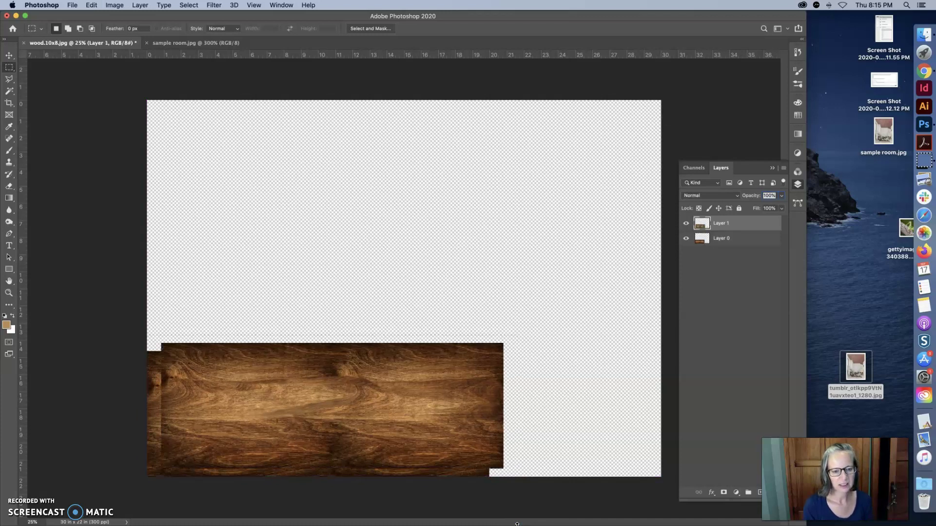
Step: Move the pasted board up and right, then Free Transform it into a mirrored plank and commit
click(10, 57)
drag(403, 450, 504, 335)
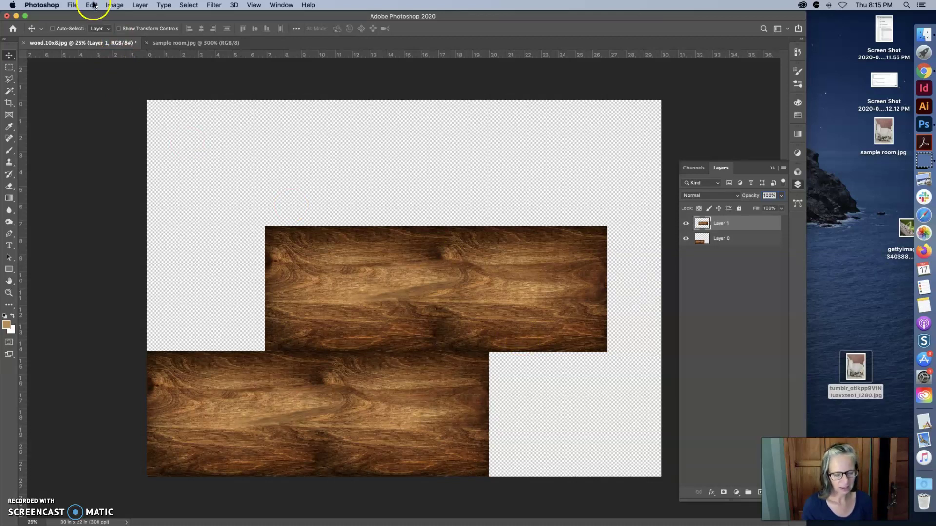
key(super+t)
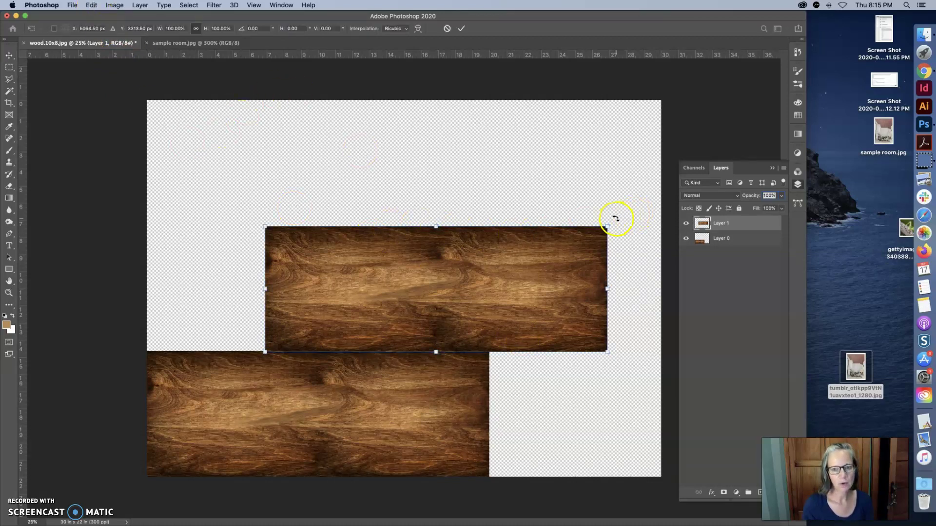
drag(613, 219, 250, 338)
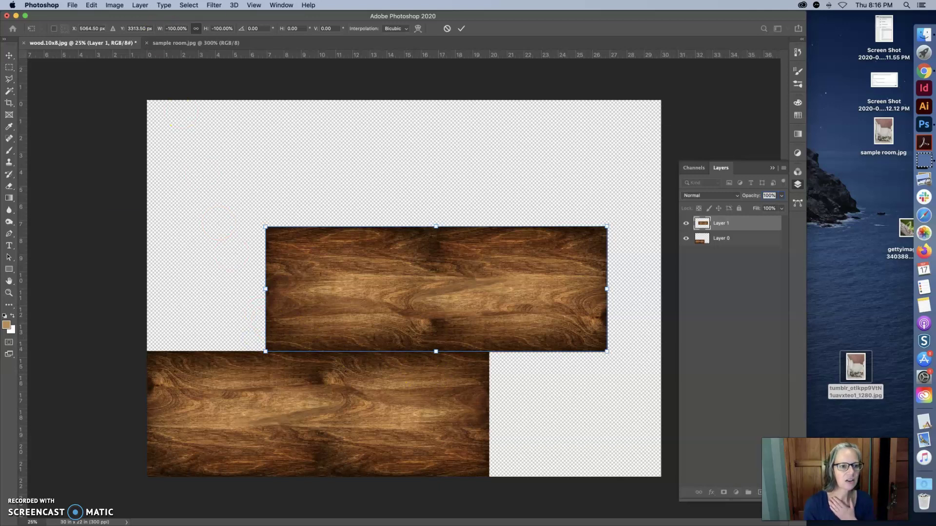
click(114, 5)
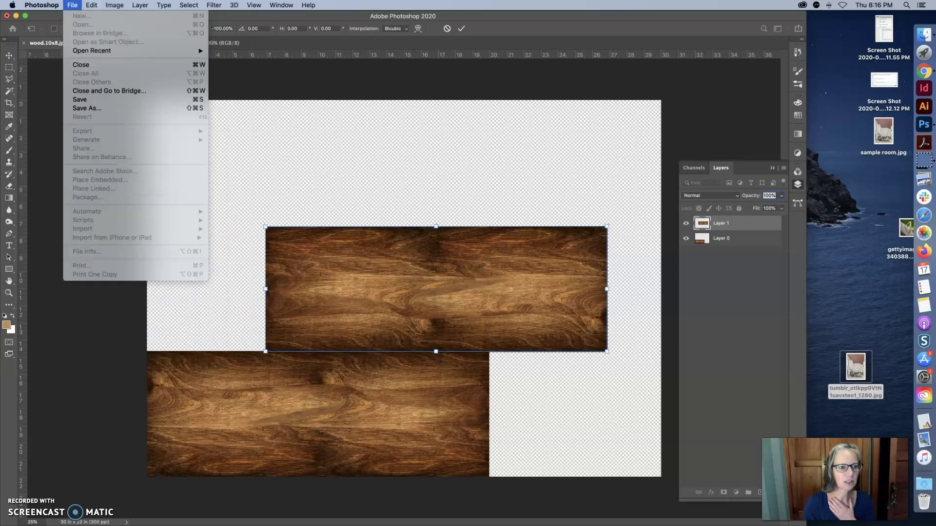
mouse_move(92, 5)
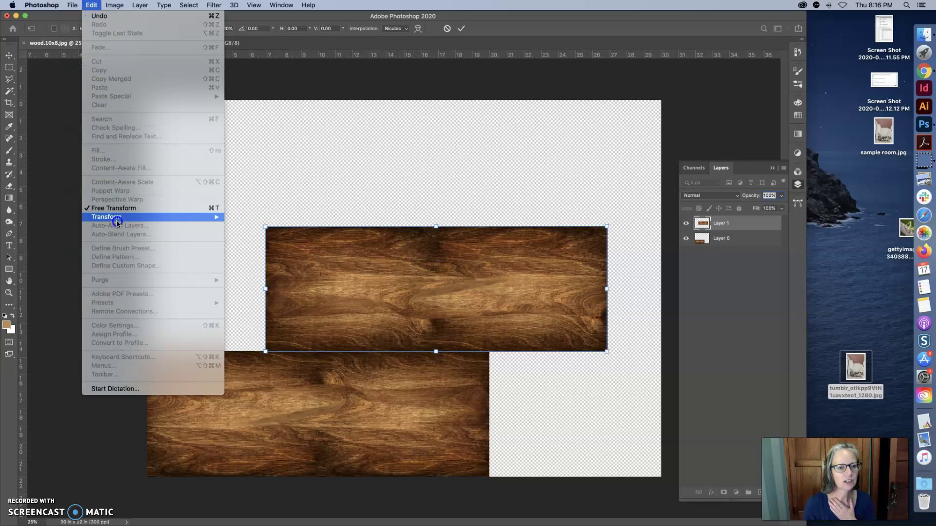
mouse_move(205, 217)
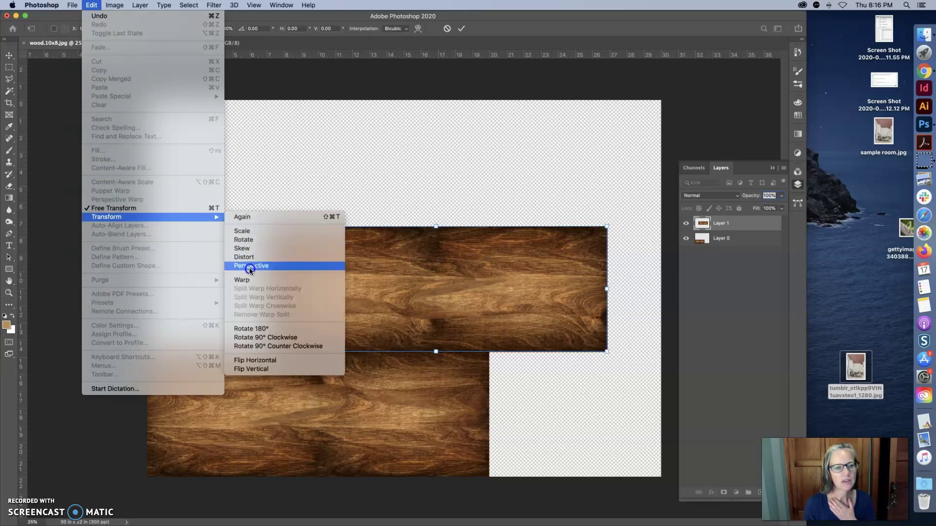
click(257, 370)
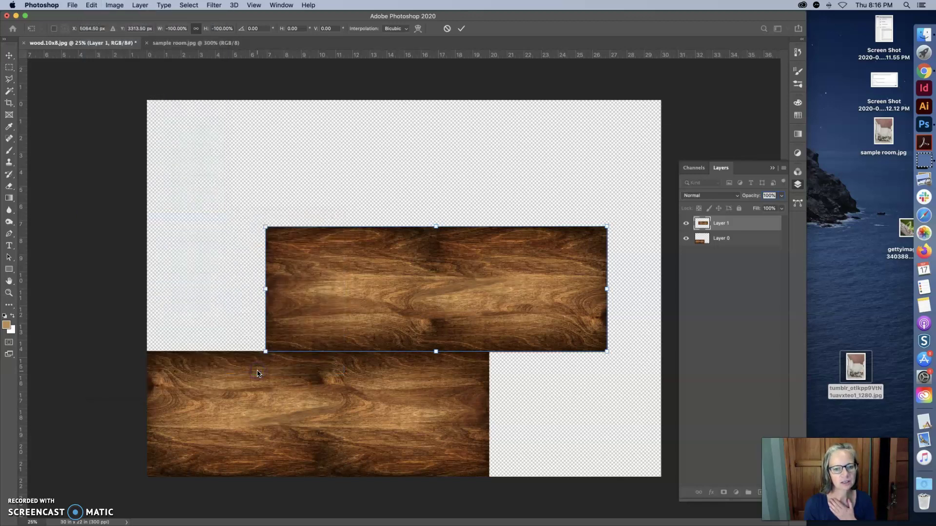
key(super+z)
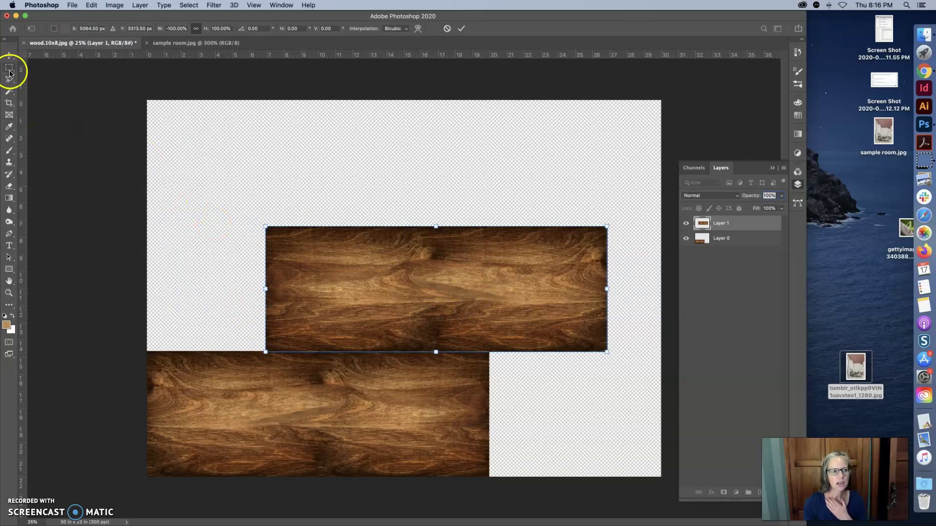
key(Return)
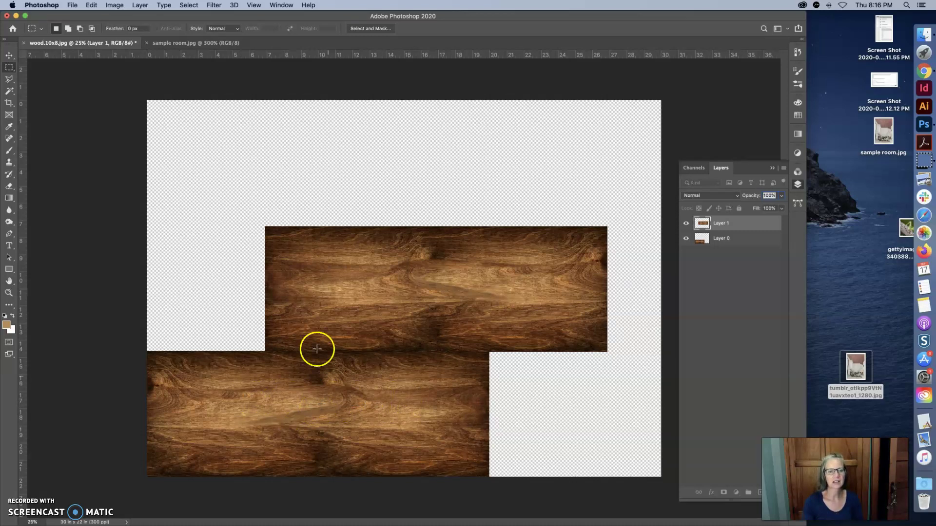
Step: Select all of Layer 1's board and paste a copy onto new Layer 2
click(9, 55)
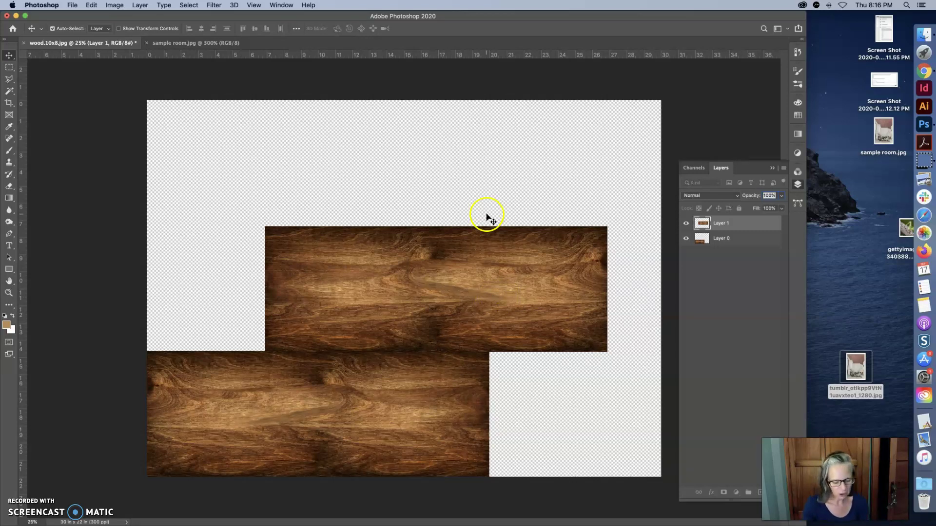
click(736, 225)
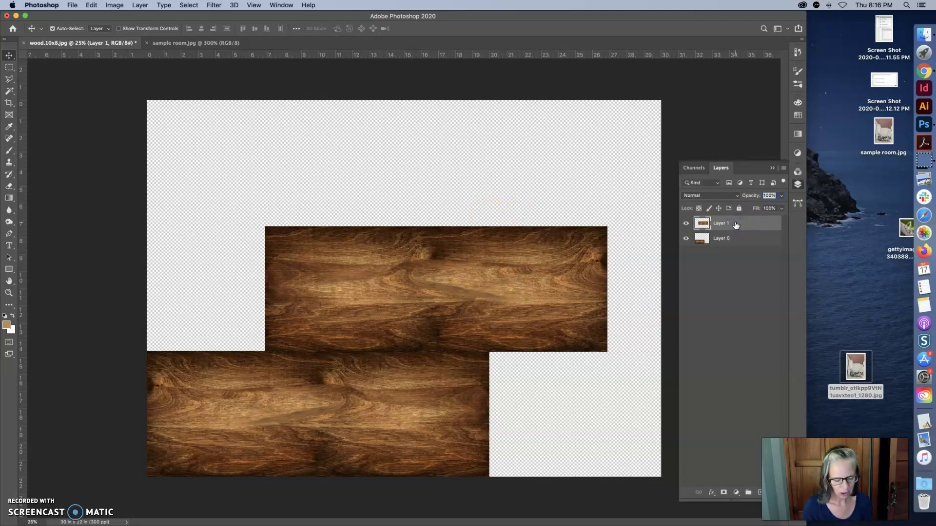
click(701, 215)
click(622, 208)
key(super+a)
key(super+c)
key(super+v)
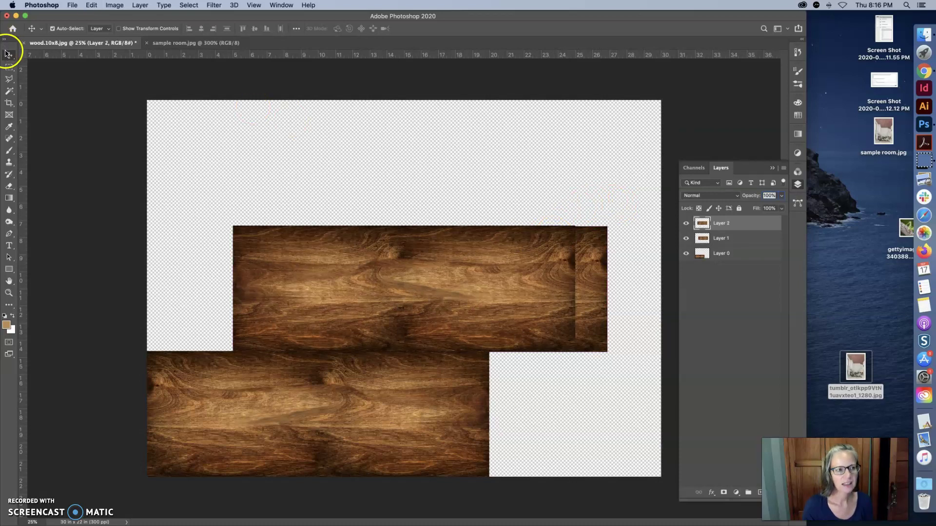
Step: Move Layer 2's board into the bottom-right gap and apply Edit > Transform > Flip Vertical
drag(425, 303, 687, 418)
key(super+z)
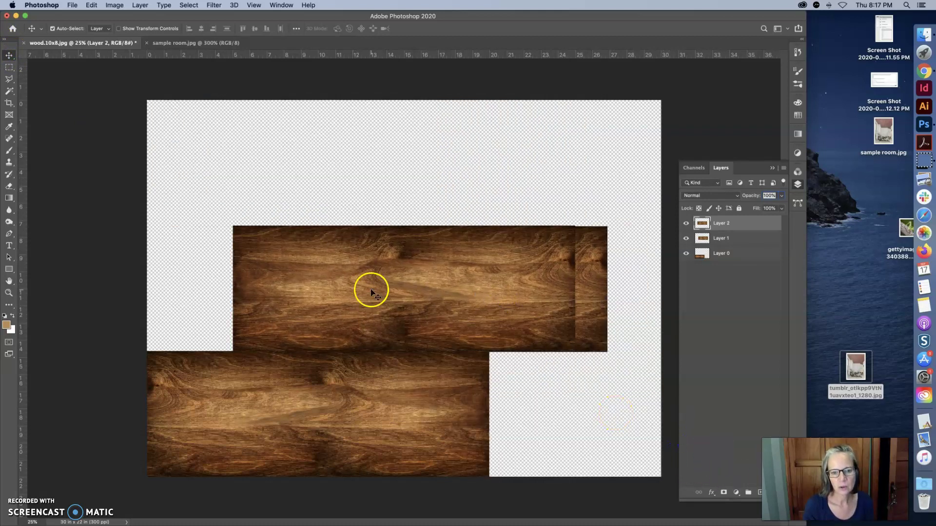
drag(490, 375, 513, 379)
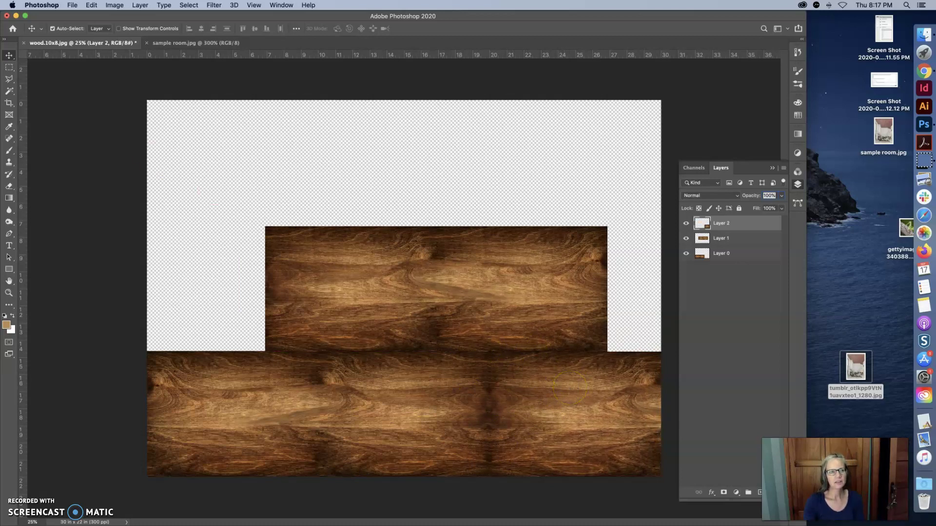
click(114, 5)
mouse_move(92, 5)
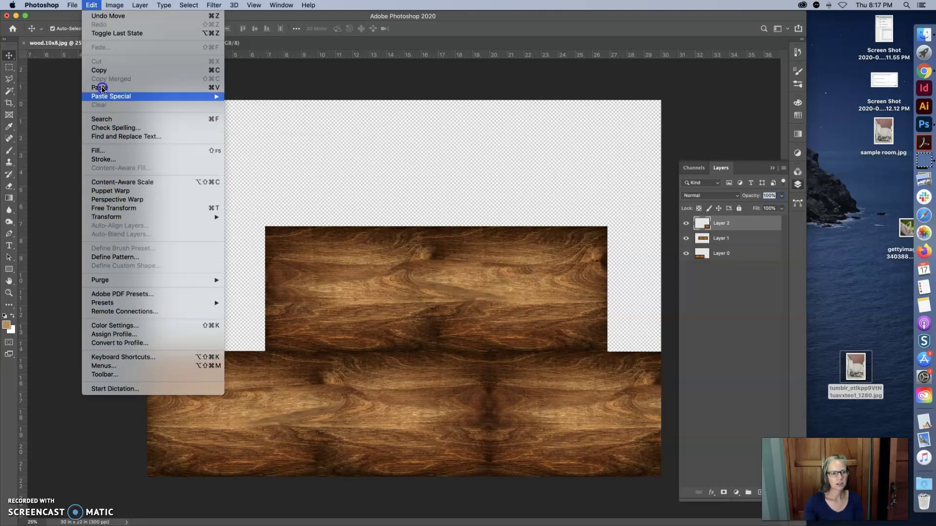
click(96, 72)
click(72, 5)
mouse_move(92, 5)
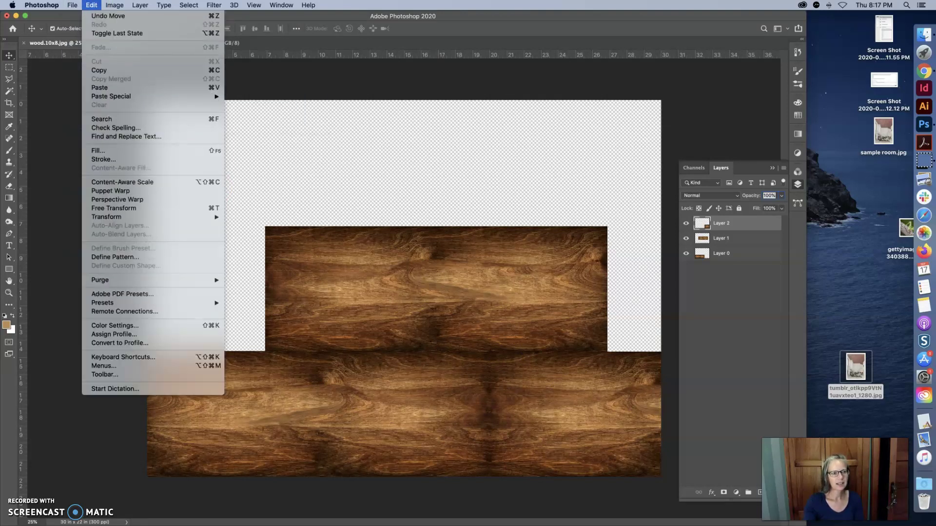
mouse_move(128, 219)
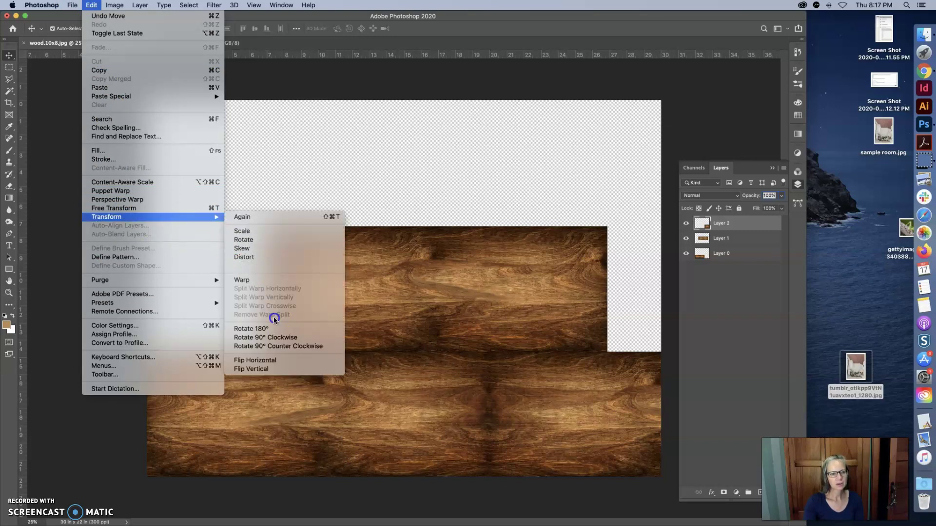
click(285, 369)
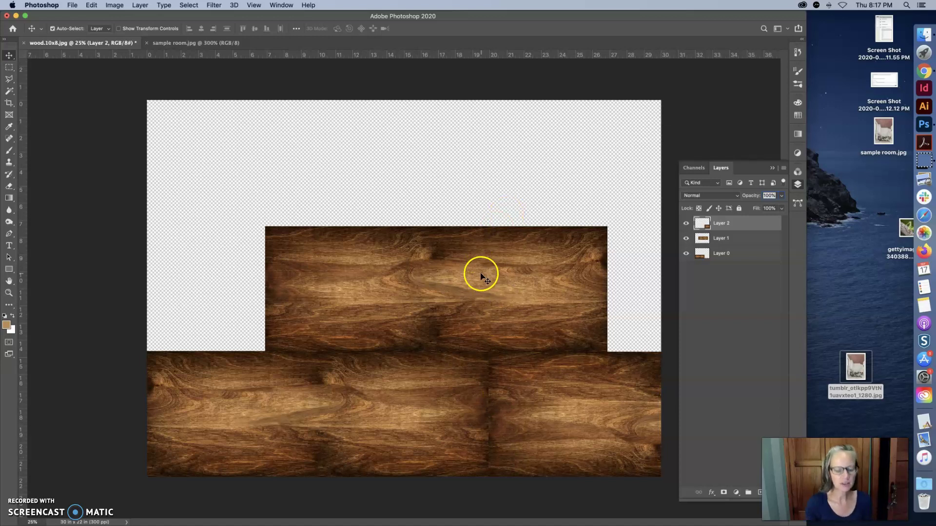
Step: Select the upper plank on Layer 1 and fill it with the tan foreground colour at 30% opacity
drag(481, 272, 401, 263)
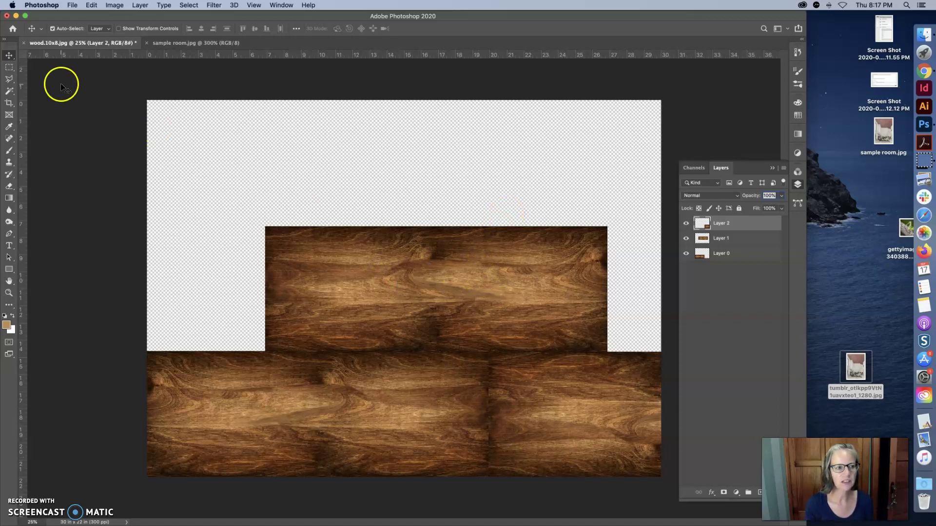
click(8, 67)
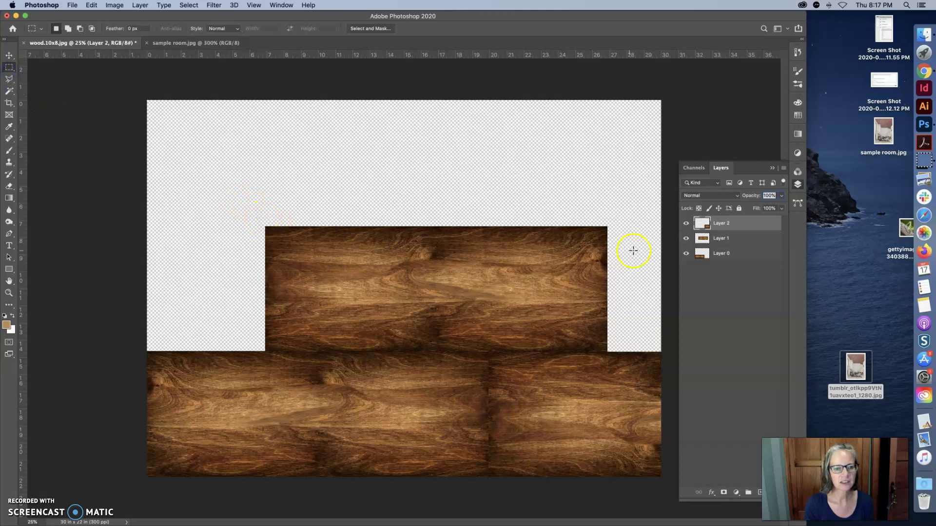
click(721, 239)
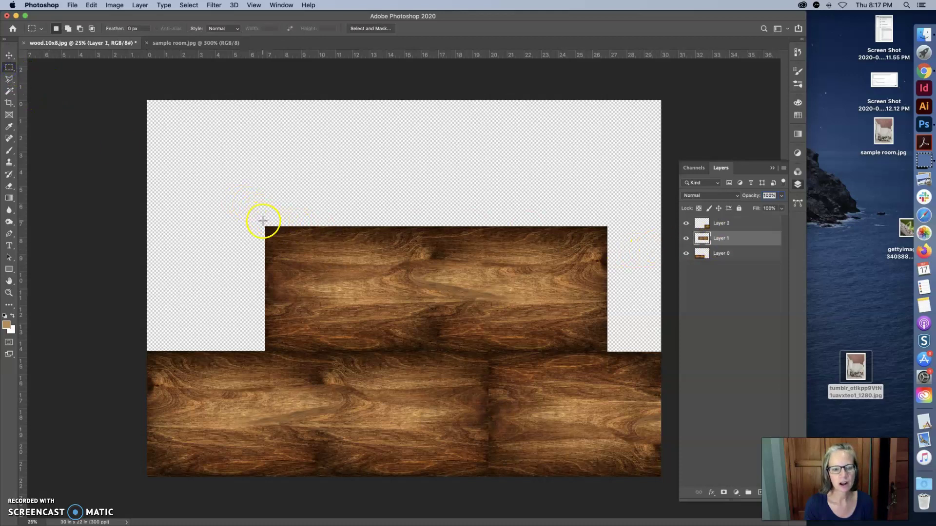
drag(262, 221, 609, 355)
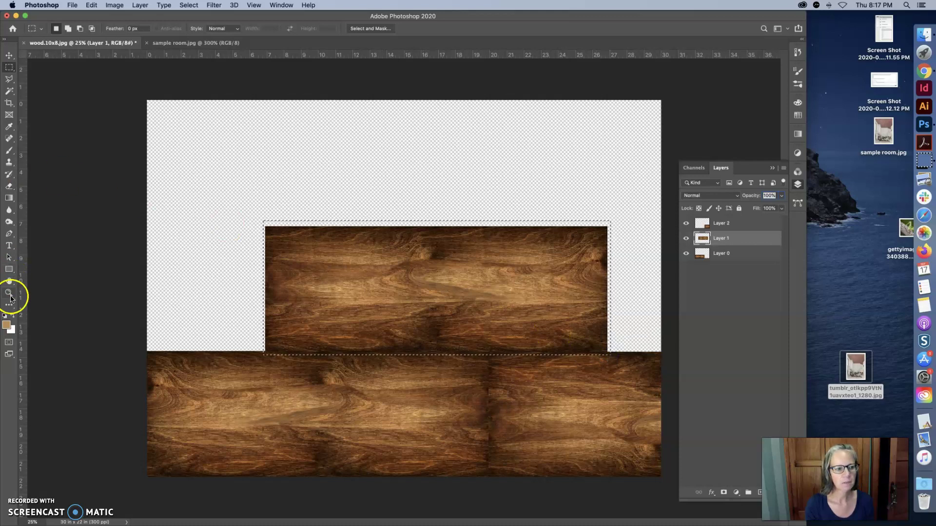
click(9, 152)
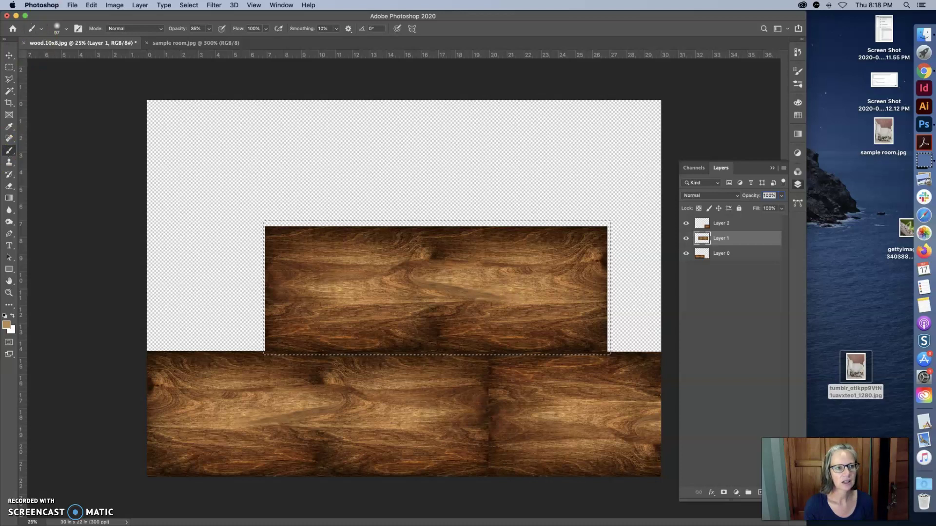
click(92, 5)
click(95, 151)
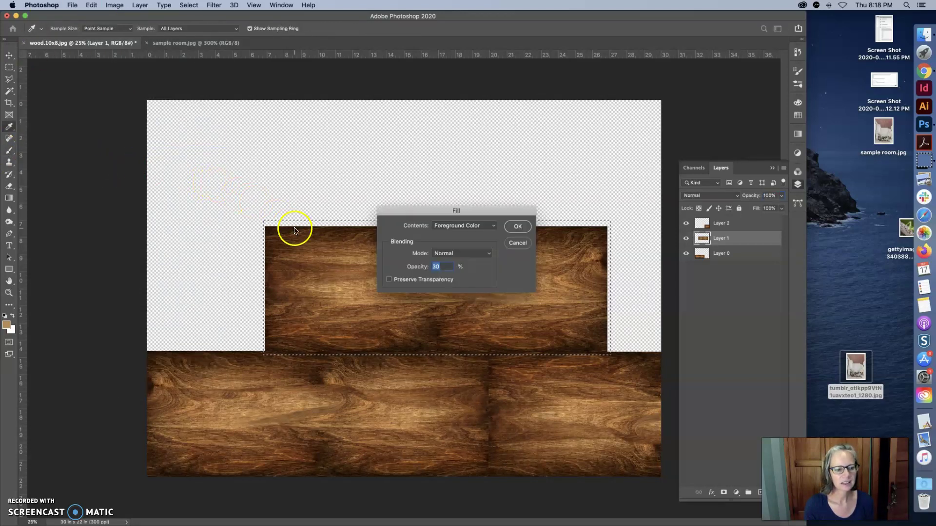
click(517, 227)
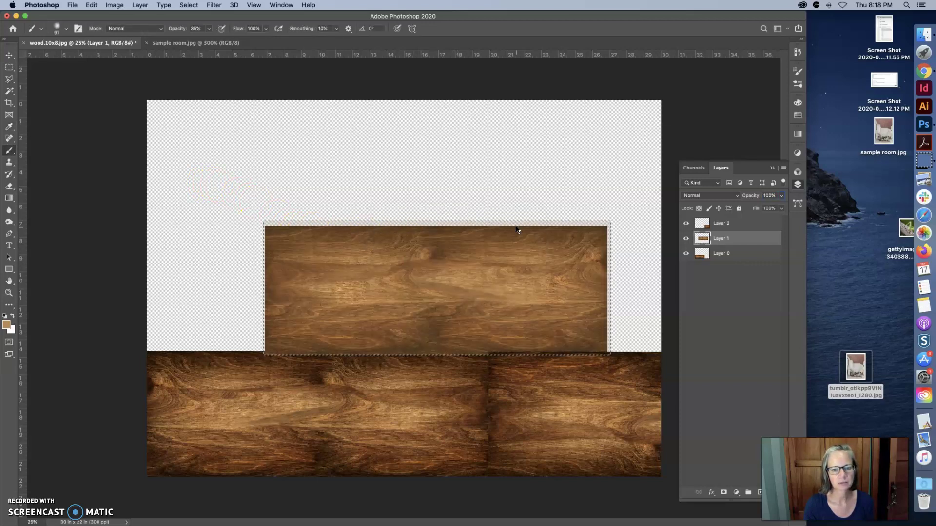